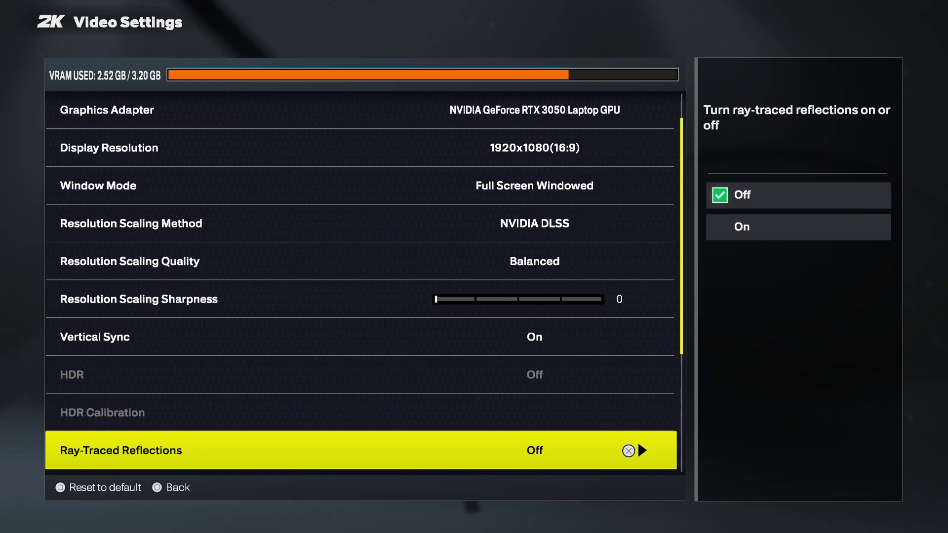
- Move to the Texture Detail Level row, which is at Medium with DLSS Balanced at 1920x1080
key(Down)
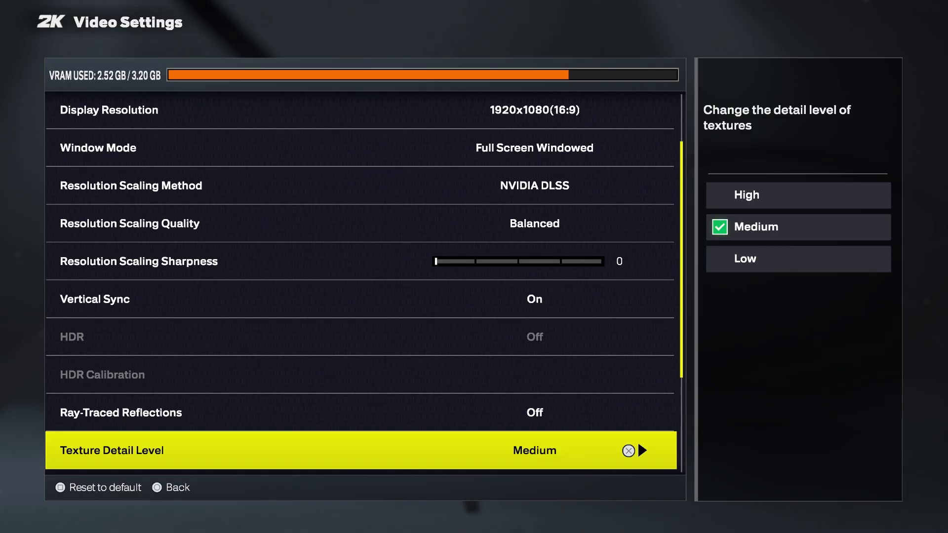
- Preview the High, Medium and Low texture detail options and read each hint
key(Return)
key(Up)
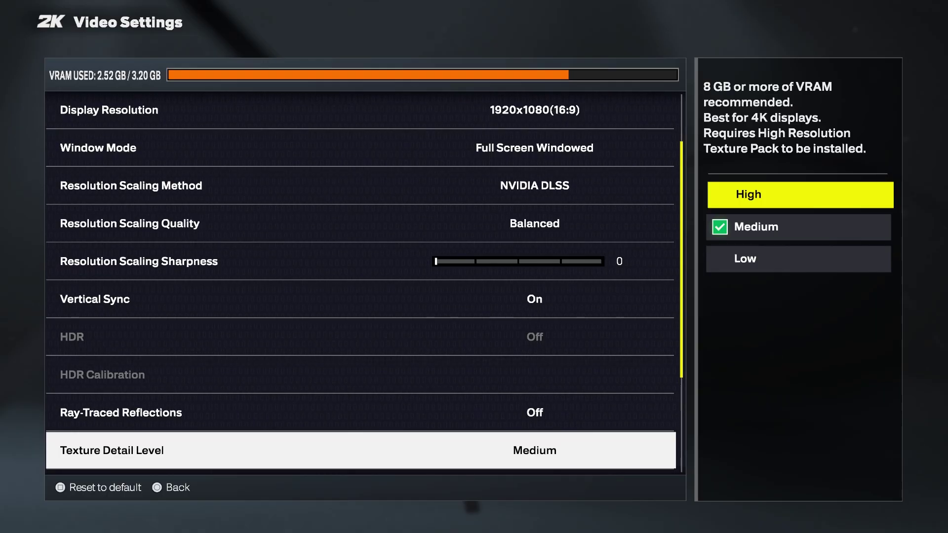
key(Down)
key(Up)
key(Down)
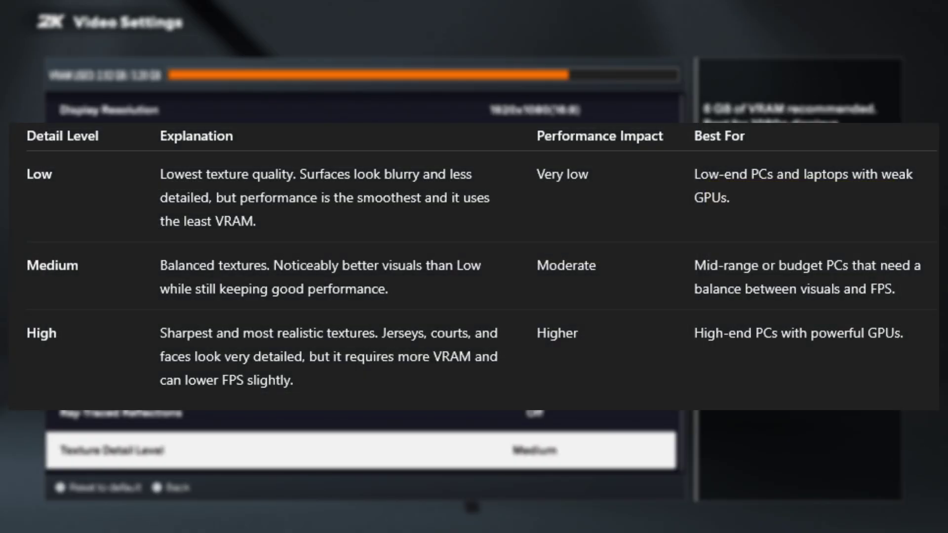
- Keep Texture Detail Level at Medium and close its choices
key(Down)
key(Up)
key(Return)
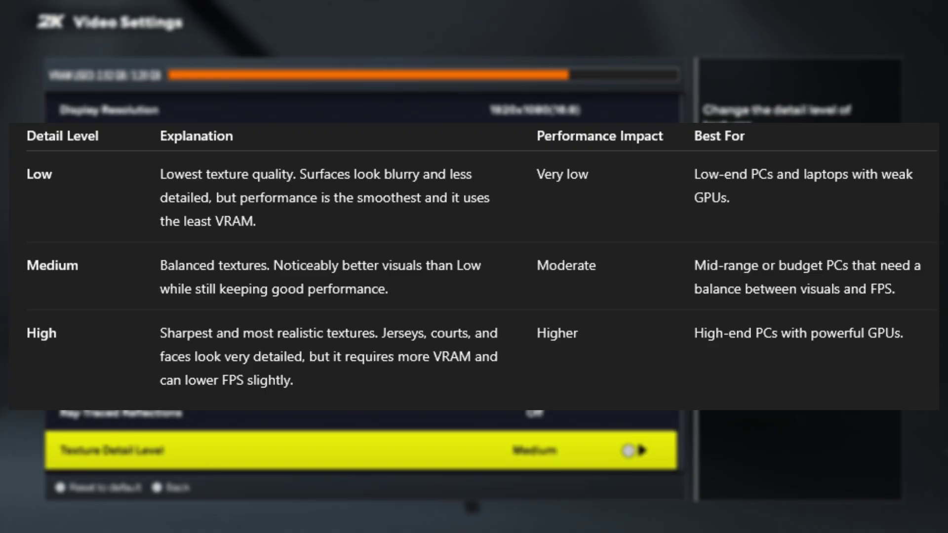
- Move past Overall Quality (Custom) and open Advanced Quality Settings
key(Down)
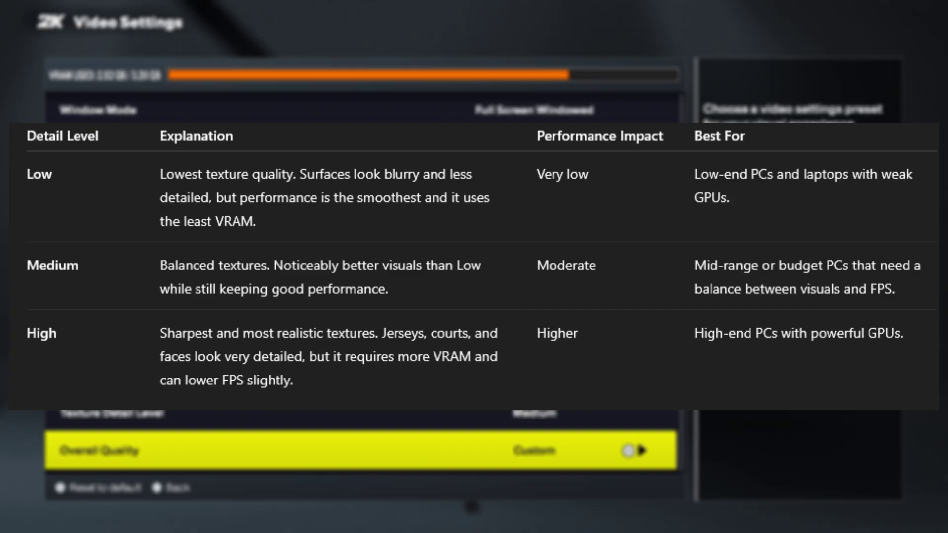
key(Down)
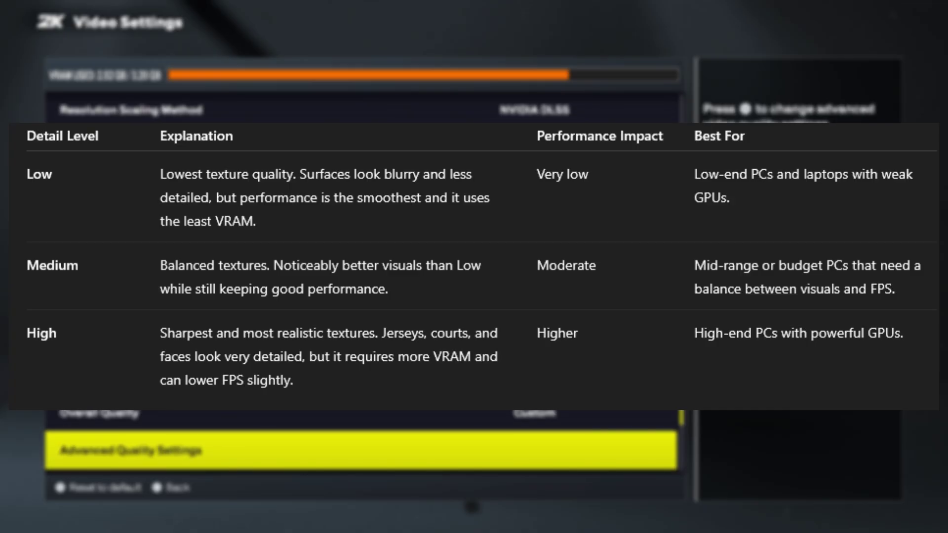
key(Return)
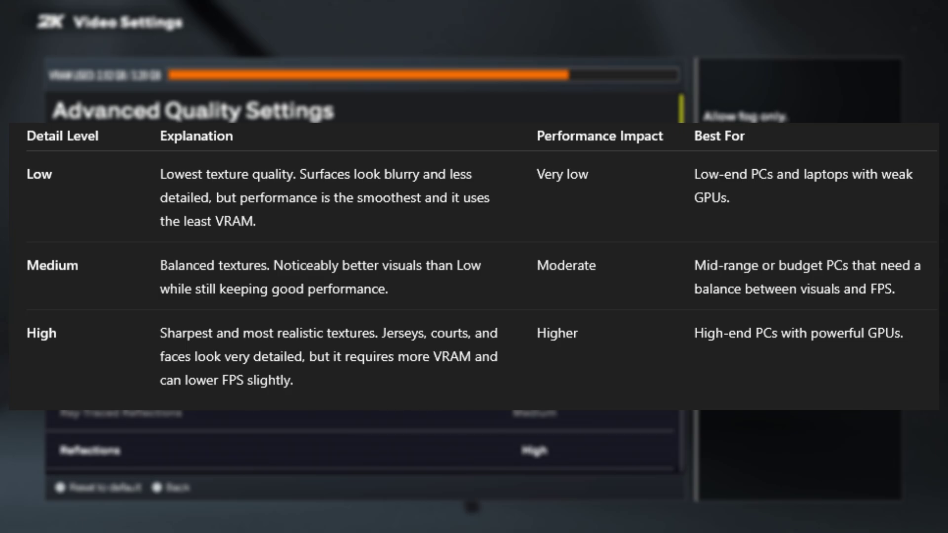
key(Down)
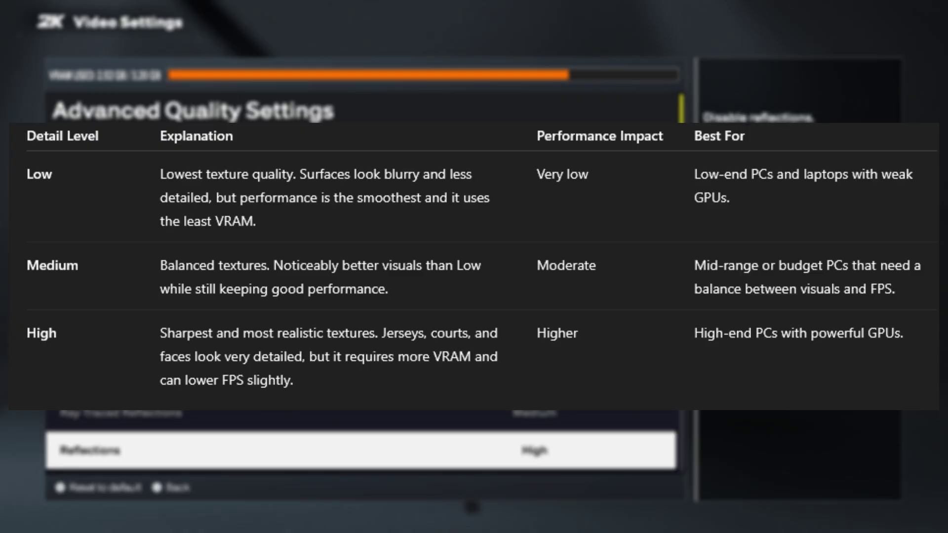
key(Down)
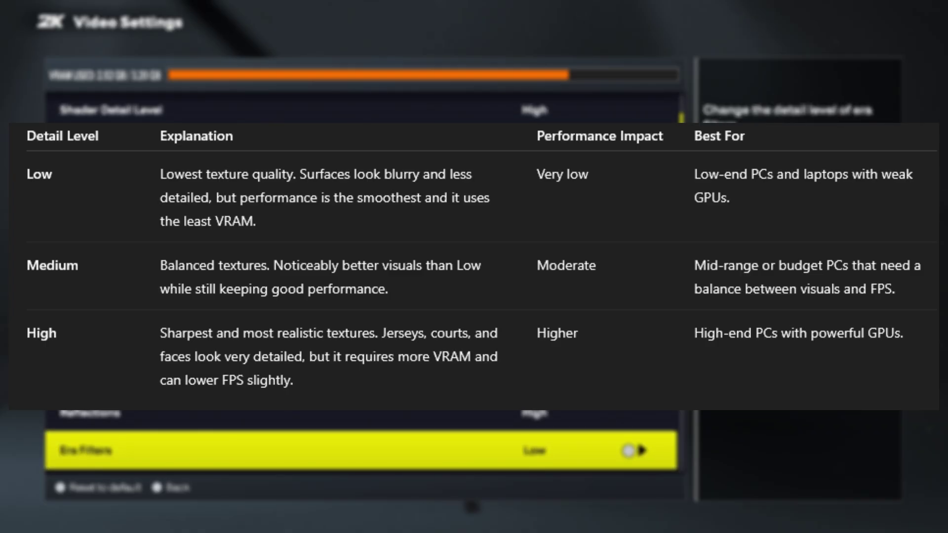
key(Down)
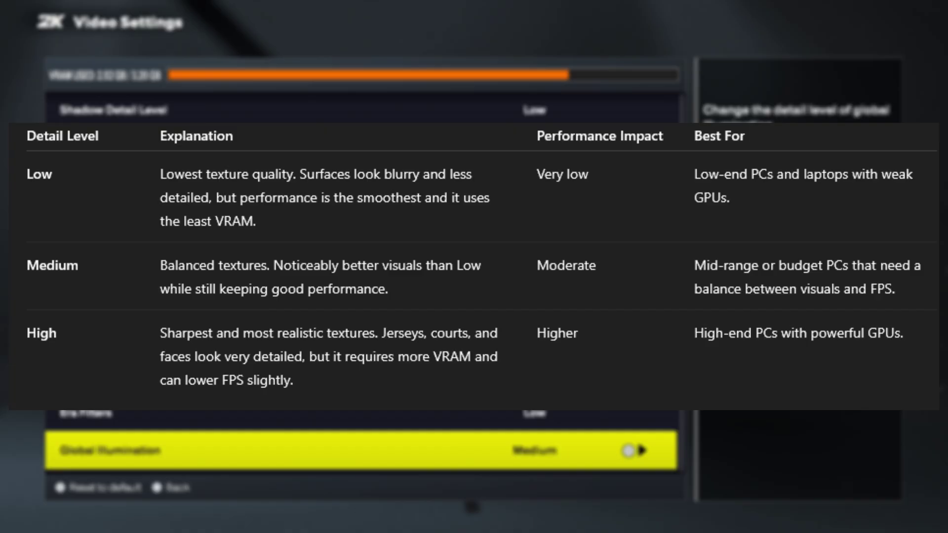
key(Return)
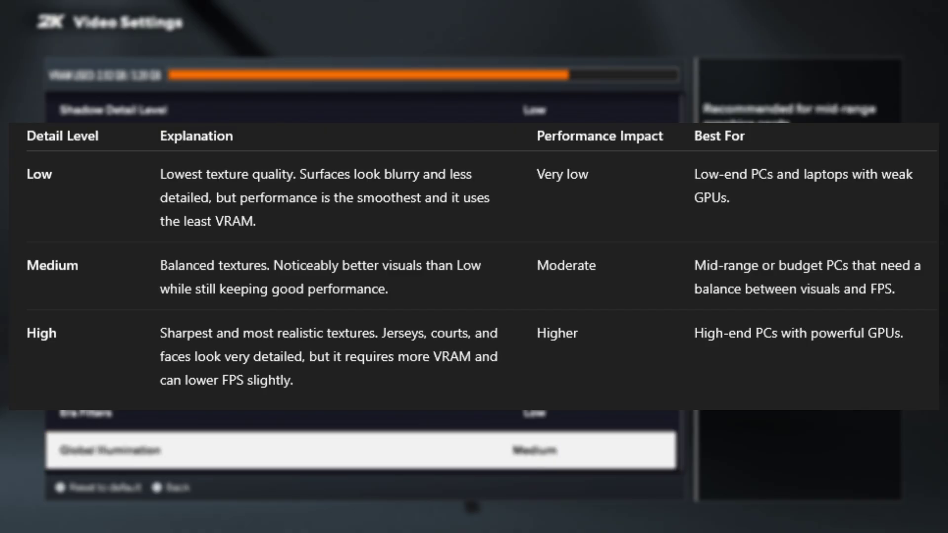
key(Down)
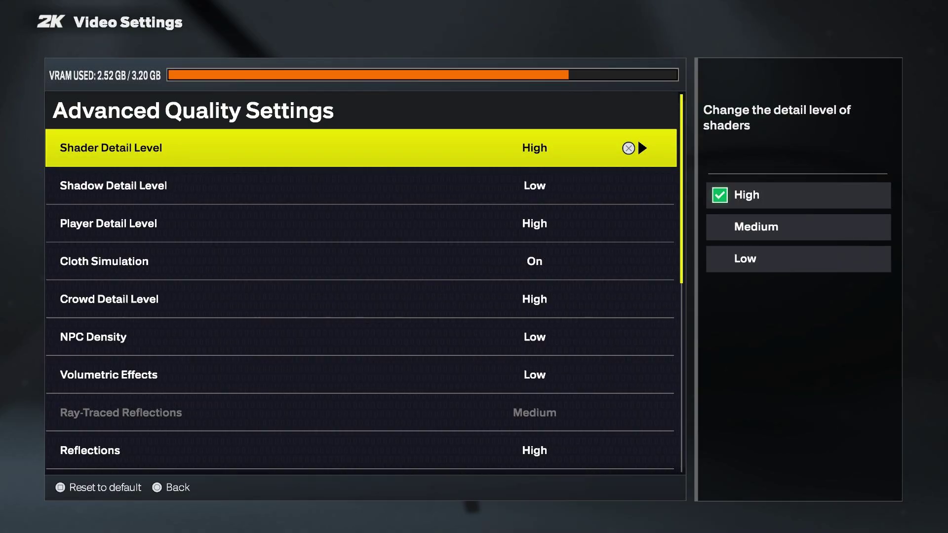
key(Down)
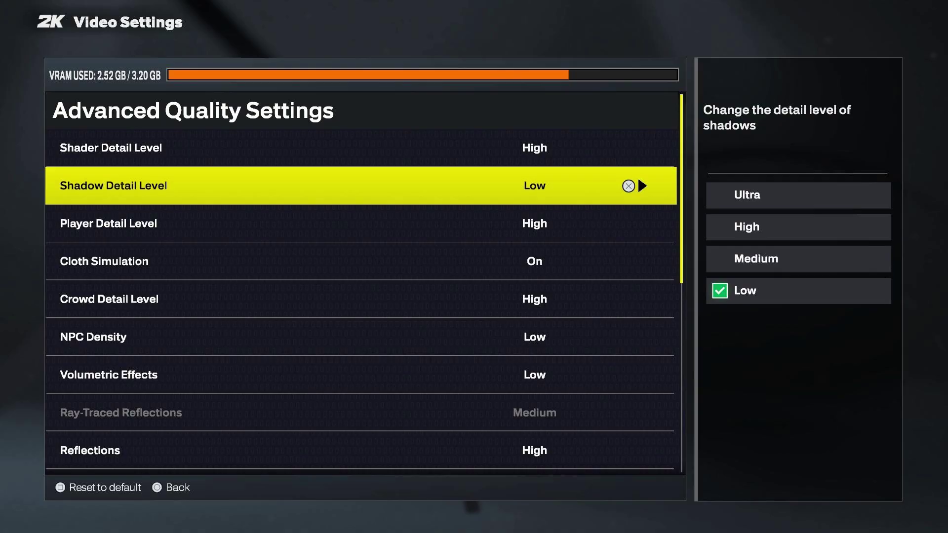
key(Down)
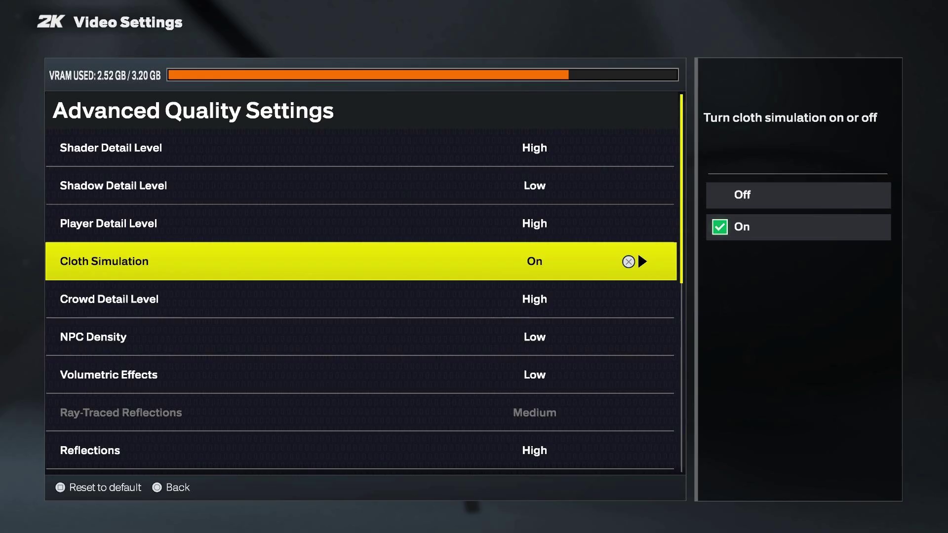
key(Down)
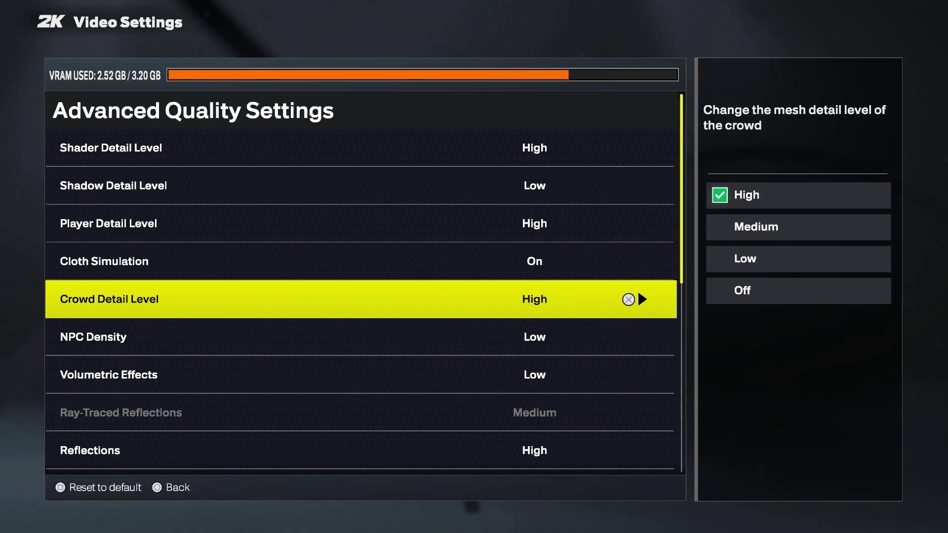
key(Down)
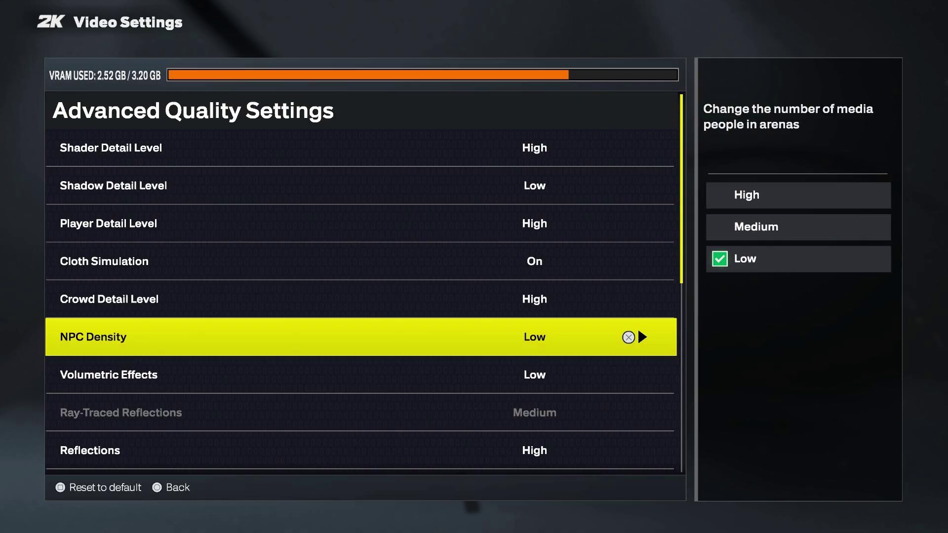
key(Down)
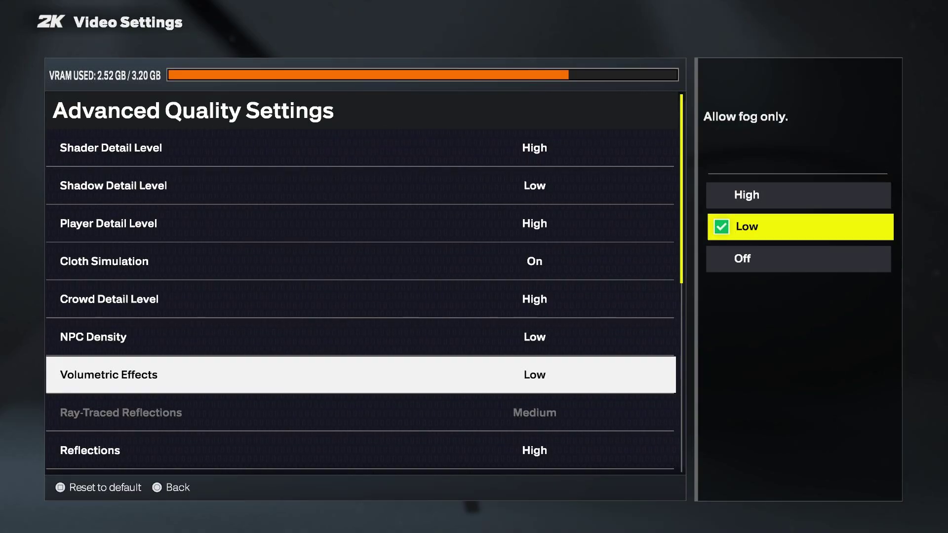
key(Return)
key(Down)
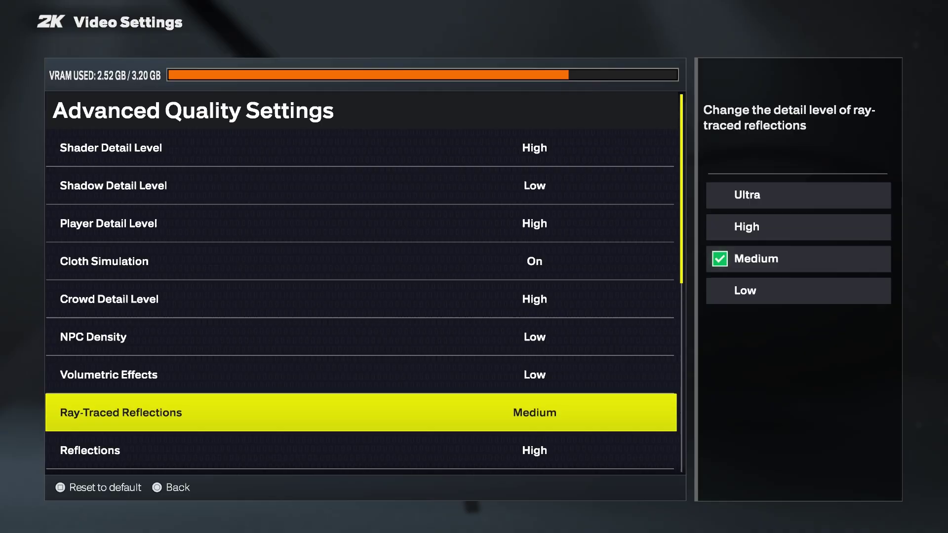
key(Down)
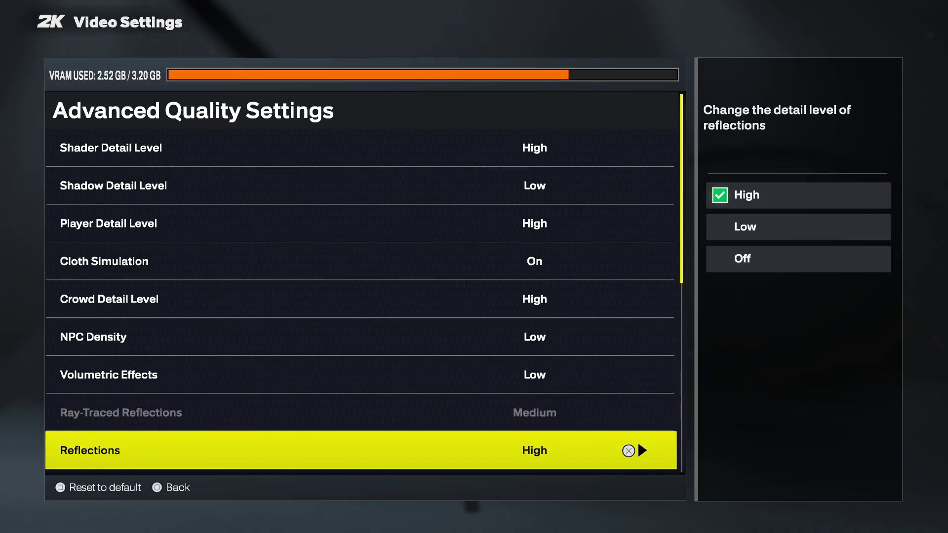
key(Return)
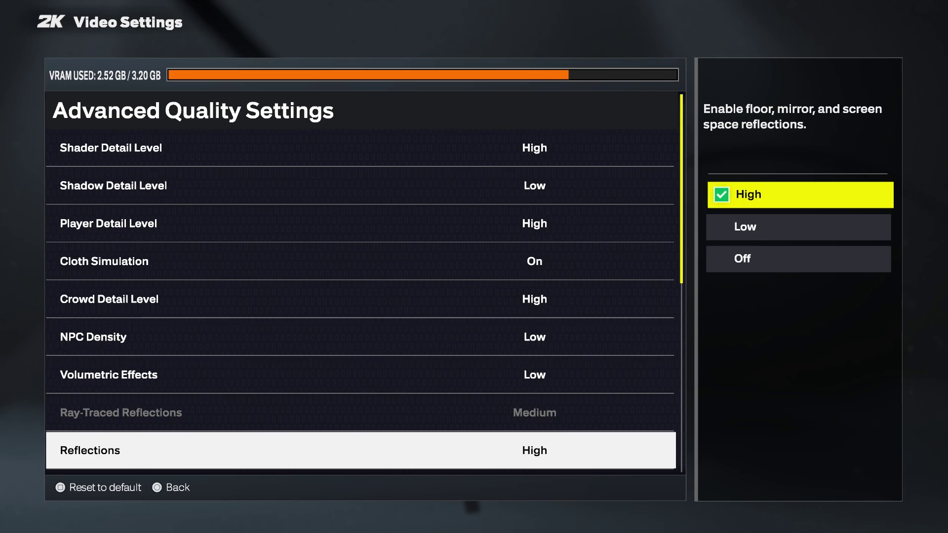
key(Down)
key(Down)
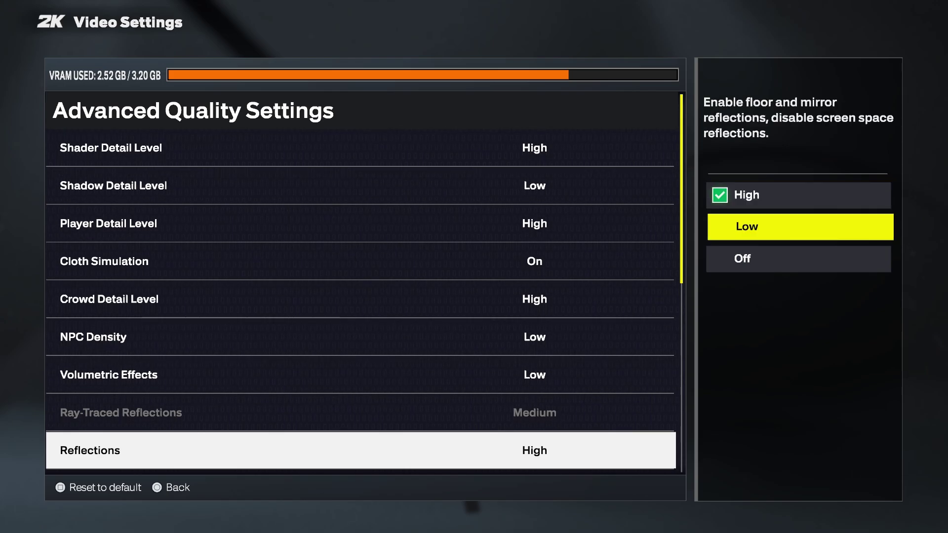
key(Escape)
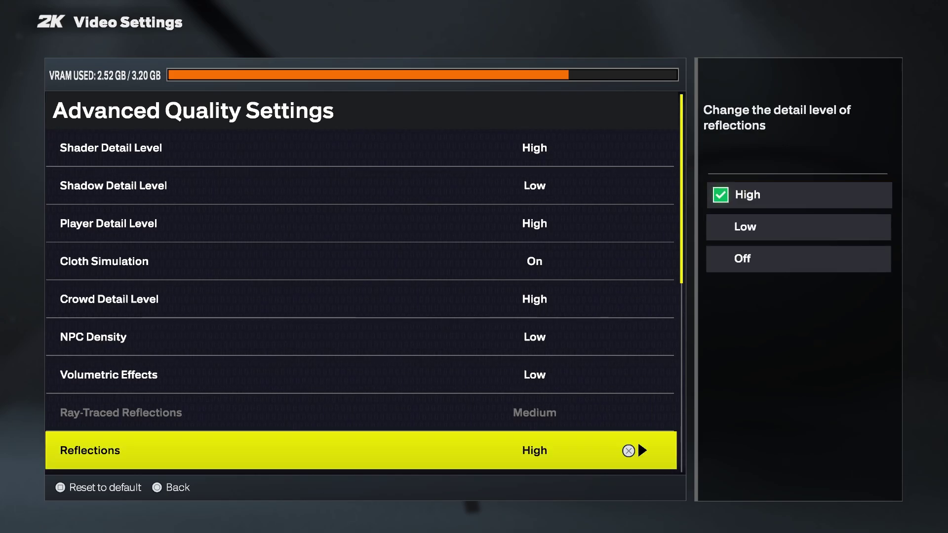
key(Down)
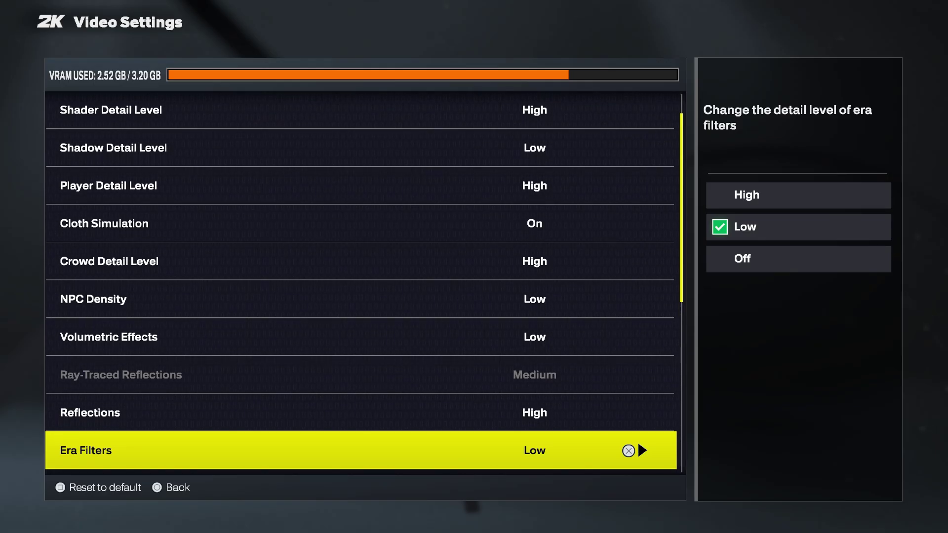
key(Down)
key(Return)
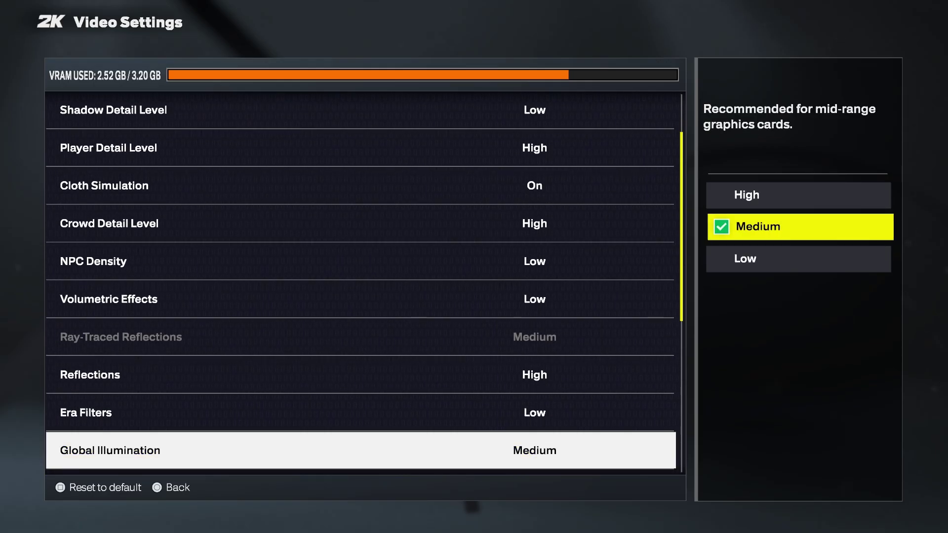
key(Up)
key(Down)
key(Down)
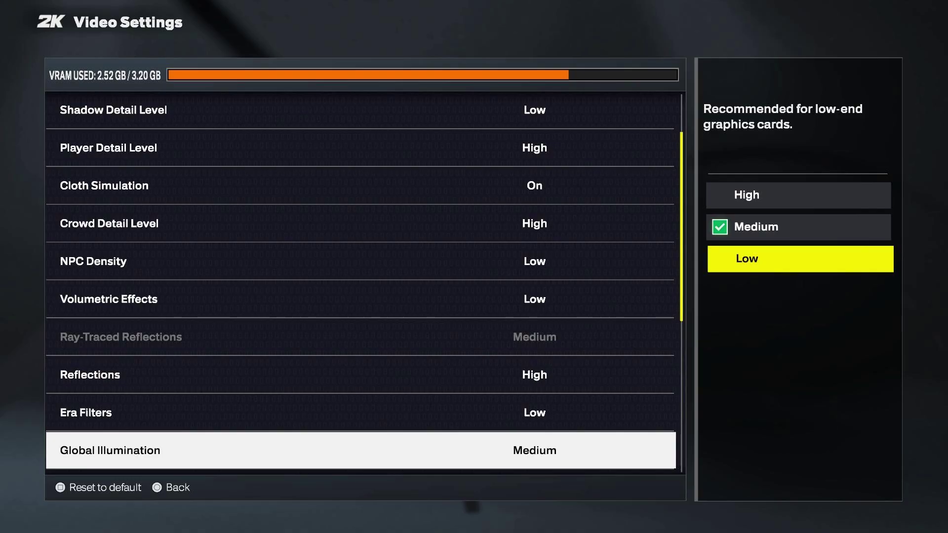
key(Up)
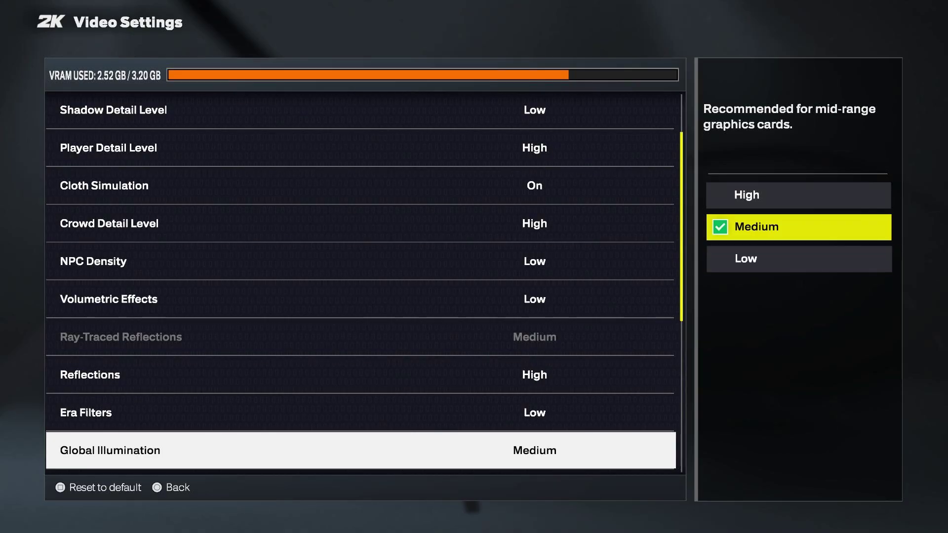
key(Return)
key(Down)
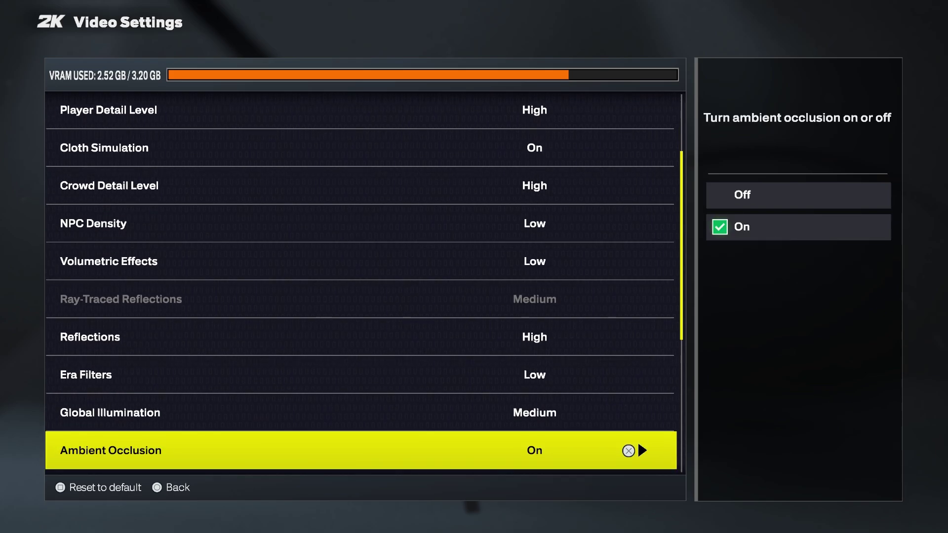
- Keep Ambient Occlusion on, Temporal Anti-Aliasing off and Motion Blur on
key(Return)
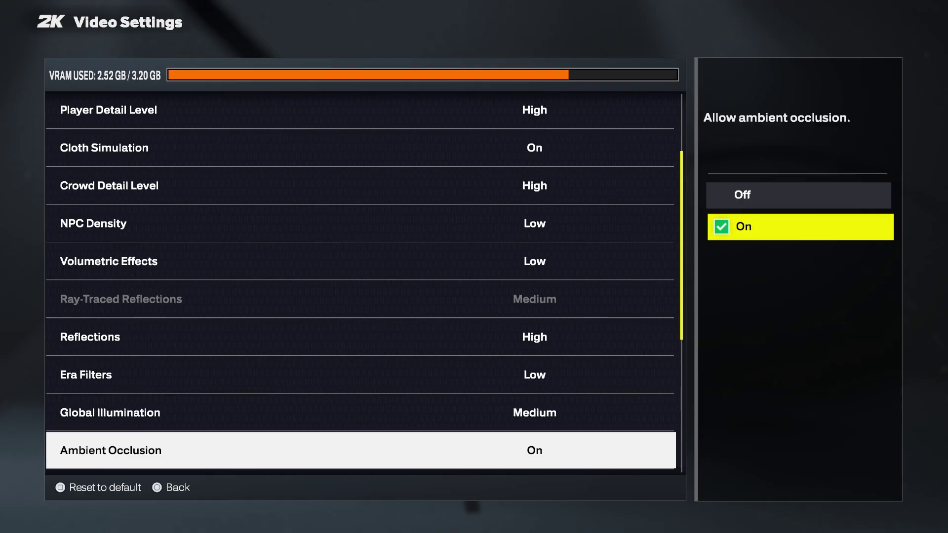
key(Escape)
key(Down)
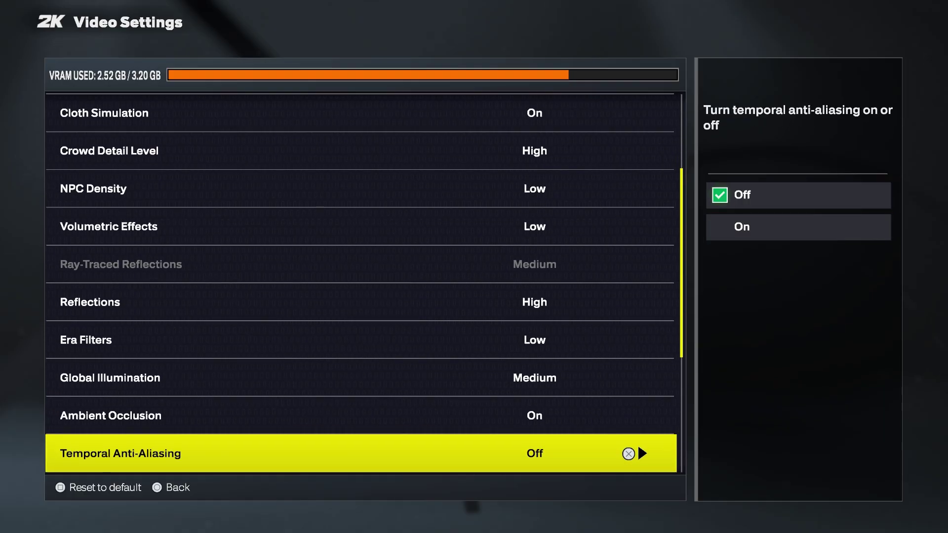
key(Return)
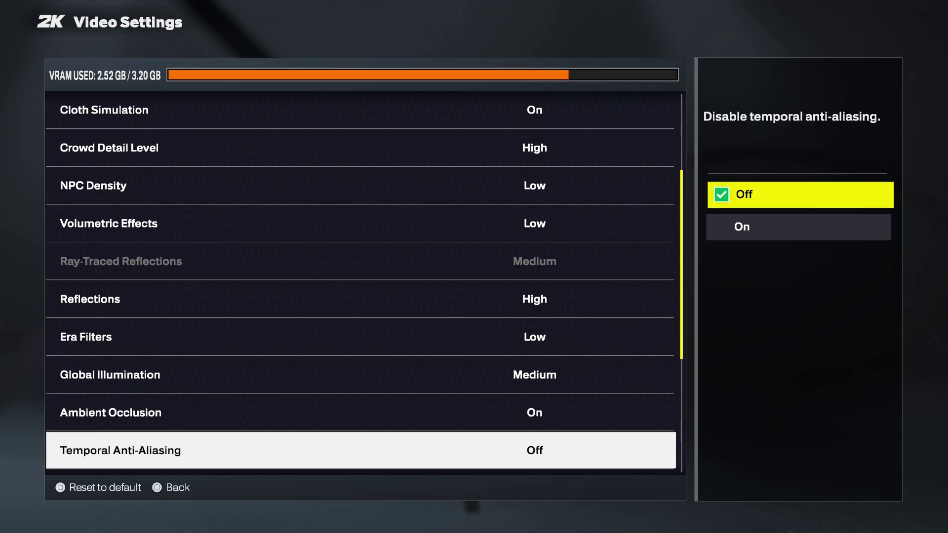
key(Return)
key(Down)
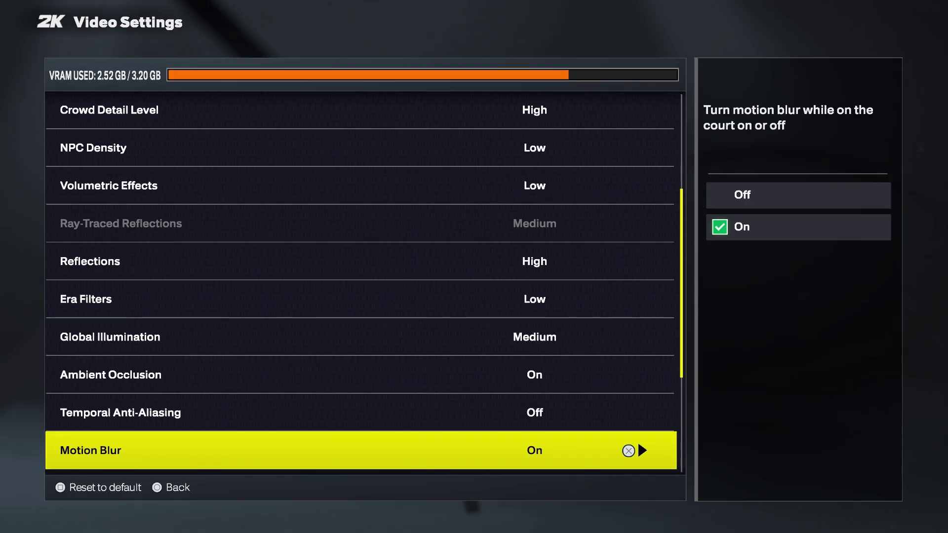
key(Return)
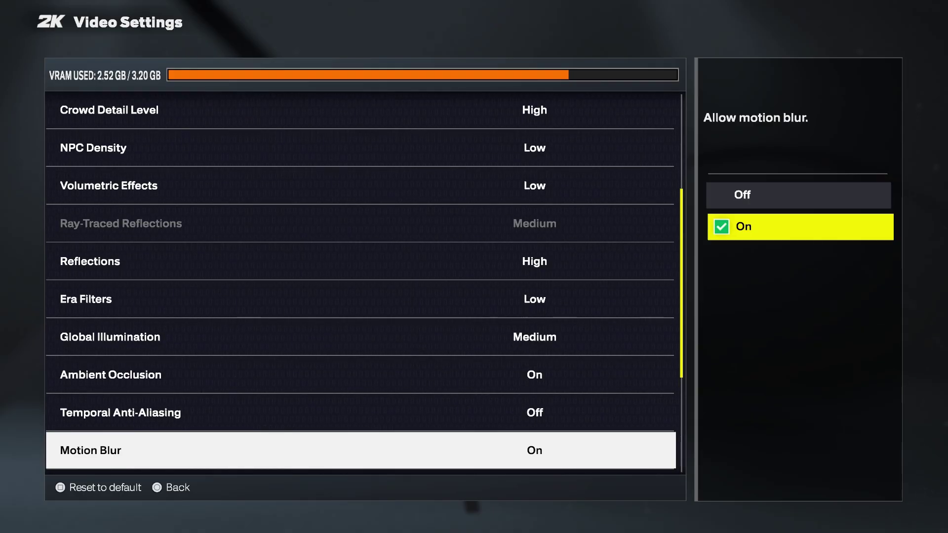
key(Return)
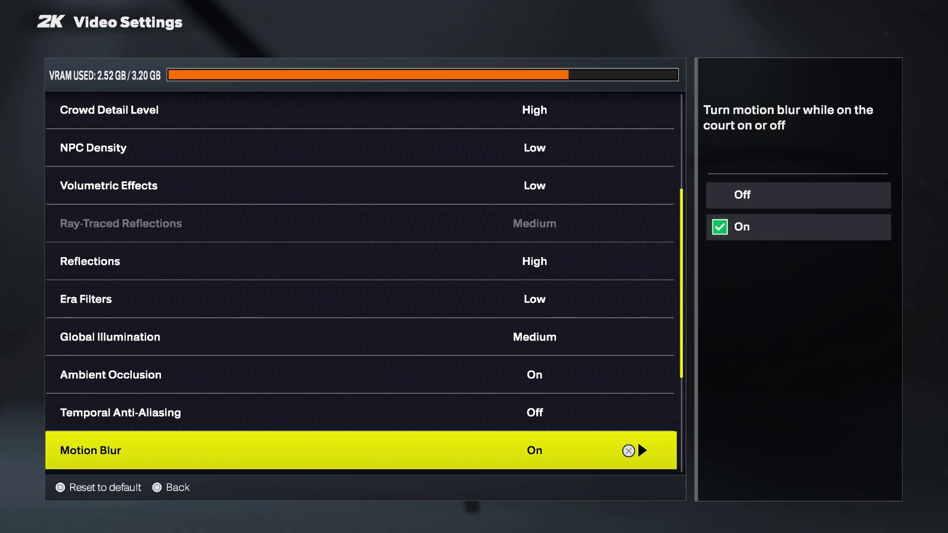
- Compare Depth Of Field on and off, leaving it off, and keep Bloom off
key(Down)
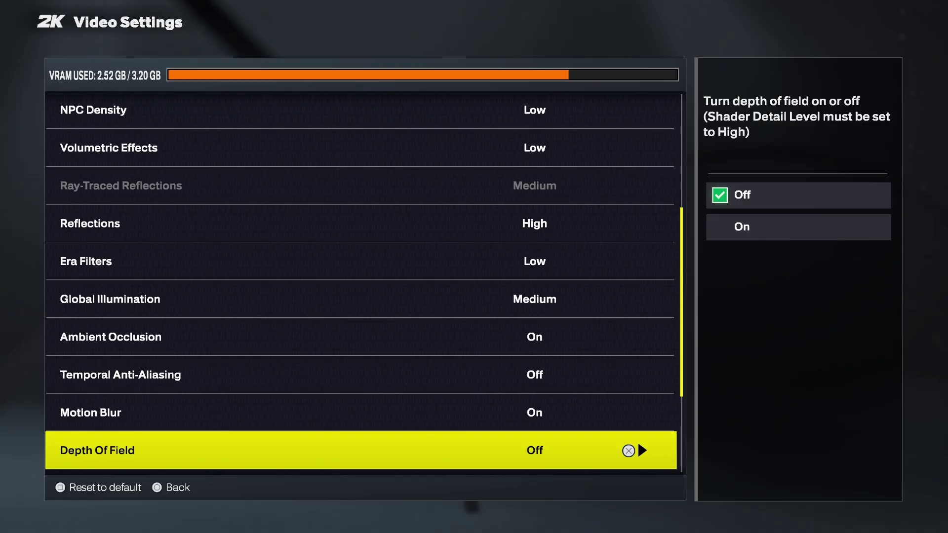
key(Return)
key(Down)
key(Up)
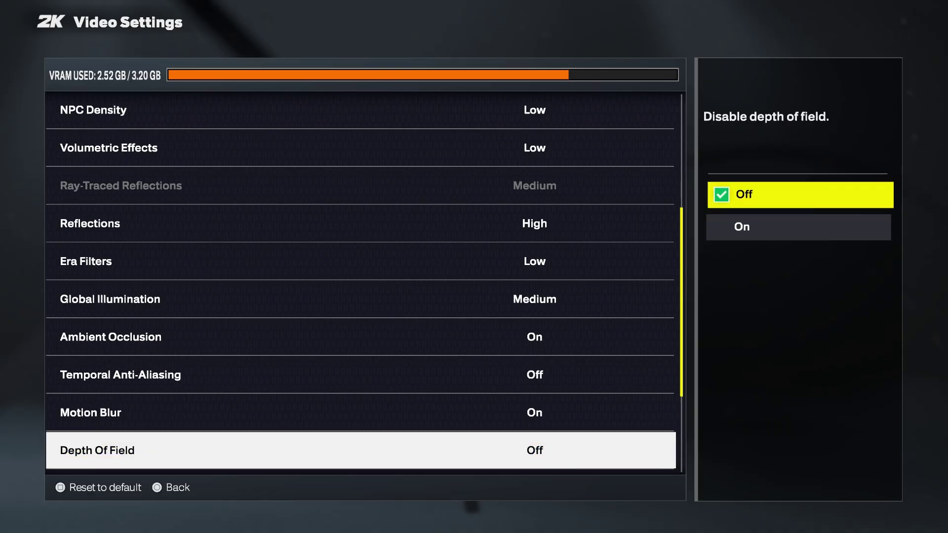
key(Down)
key(Up)
key(Return)
key(Down)
key(Return)
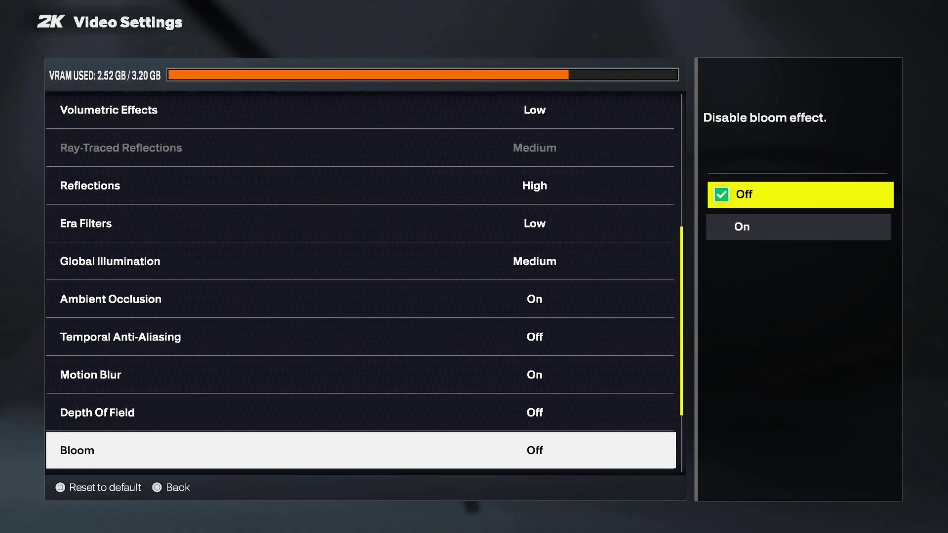
key(Return)
- Browse the Max Anisotropy levels, leave it at 4, and return to main Video Settings
key(Down)
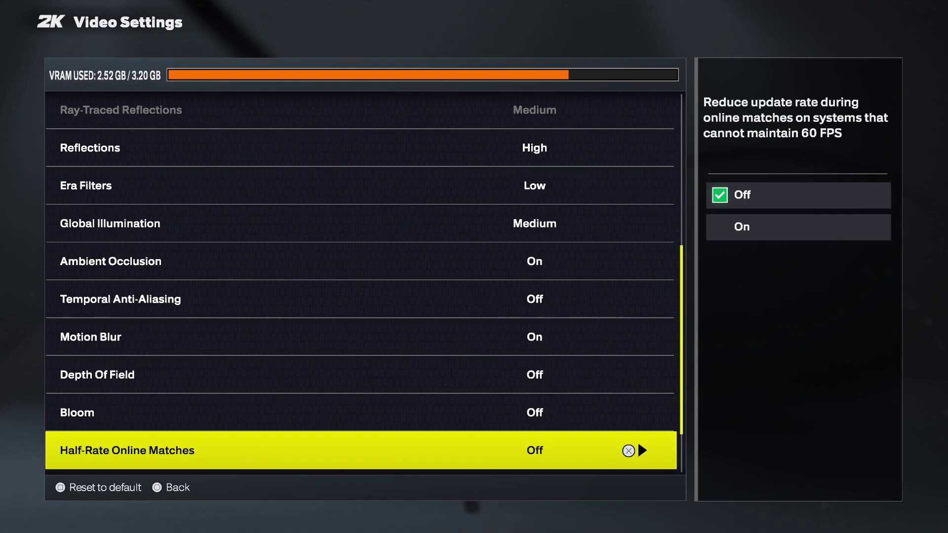
key(Down)
key(Down)
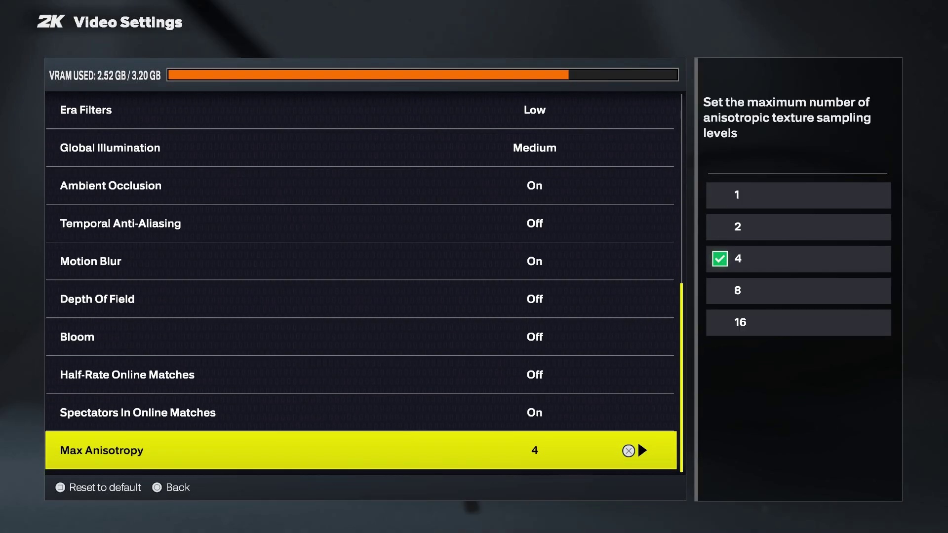
key(Up)
key(Down)
key(Return)
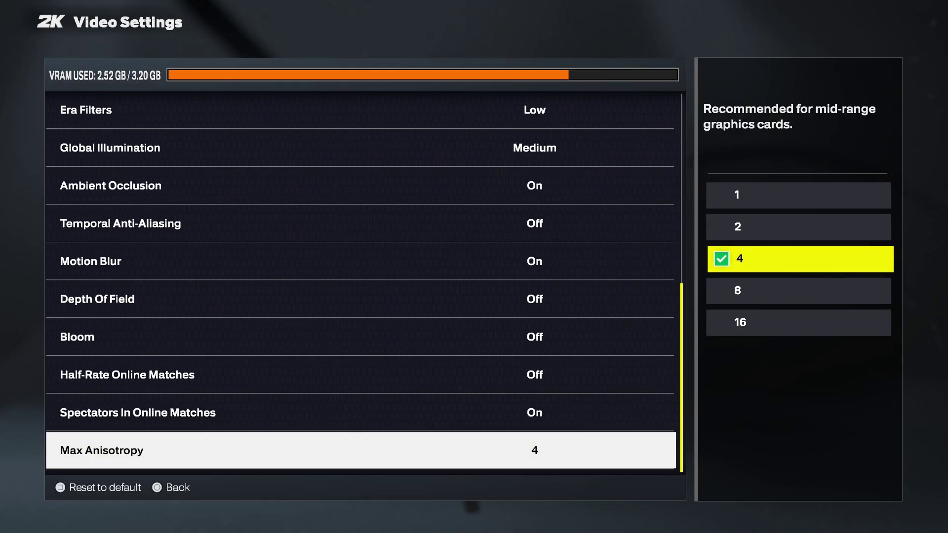
key(Down)
key(Down)
key(Up)
key(Up)
key(Up)
key(Down)
key(Down)
key(Down)
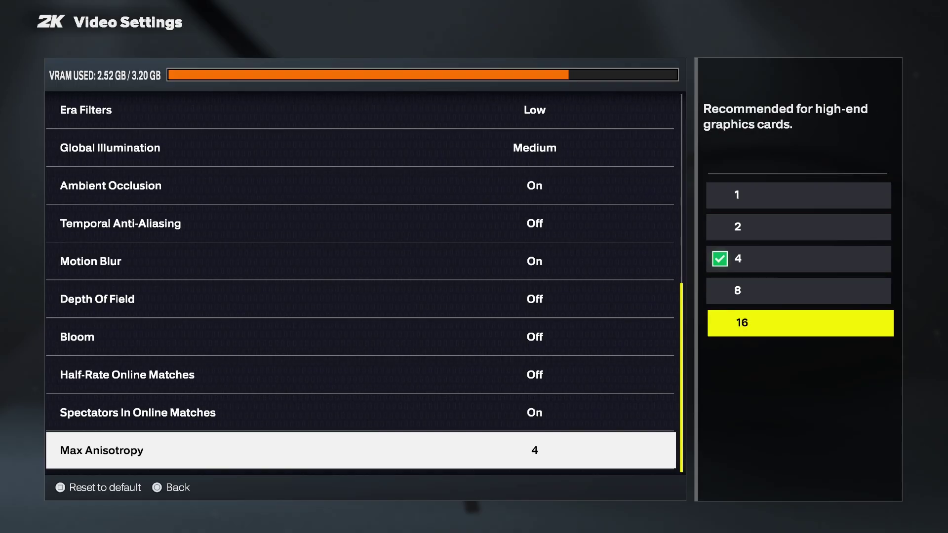
key(Up)
key(Up)
key(Up)
key(Up)
key(Down)
key(Down)
key(Down)
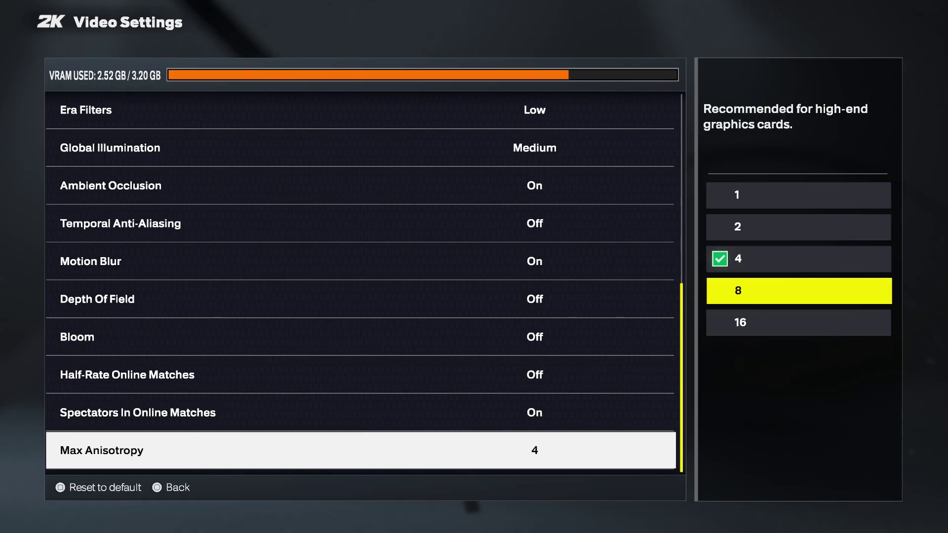
key(Up)
key(Down)
key(Down)
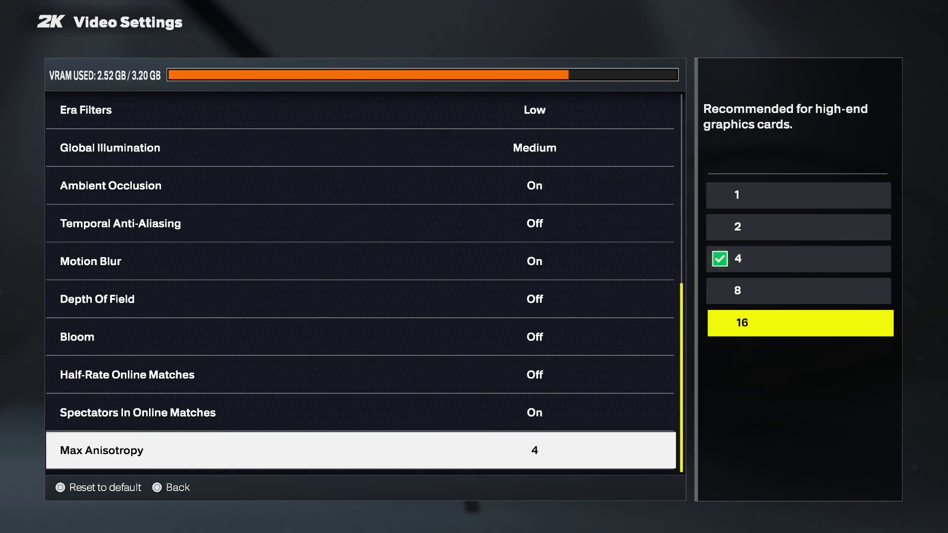
key(Escape)
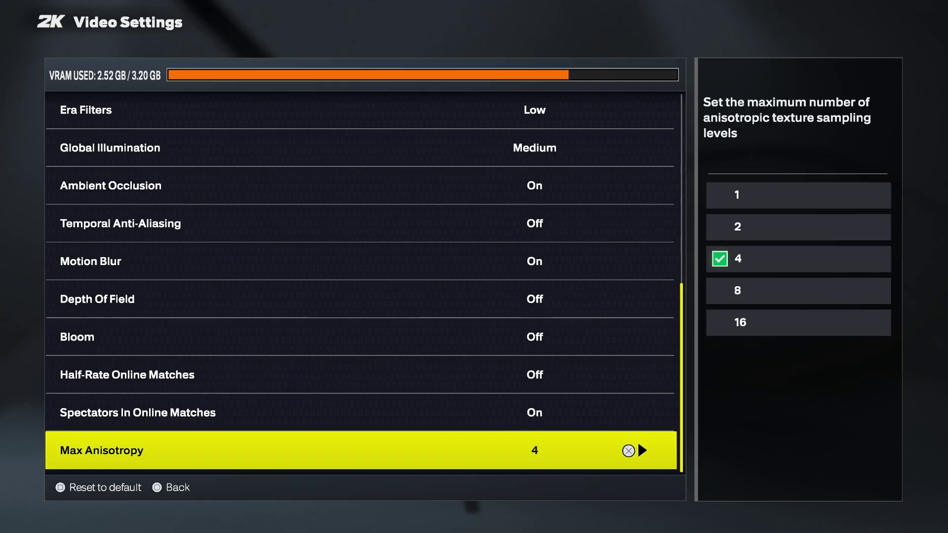
key(Escape)
key(Up)
- Change Resolution Scaling Quality from Balanced to Quality, keeping NVIDIA DLSS
key(Down)
key(Down)
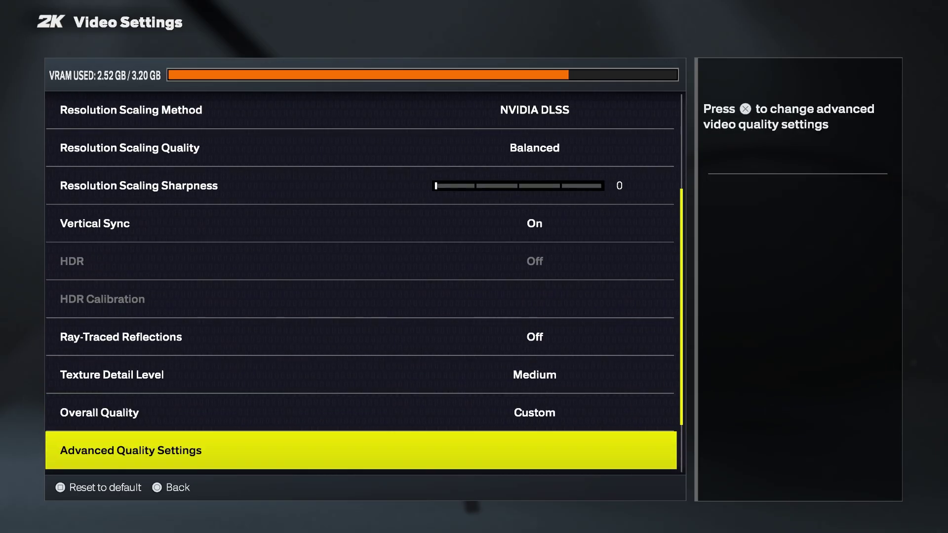
key(Up)
key(Up)
key(Up)
key(Up)
key(Up)
key(Up)
key(Up)
key(Up)
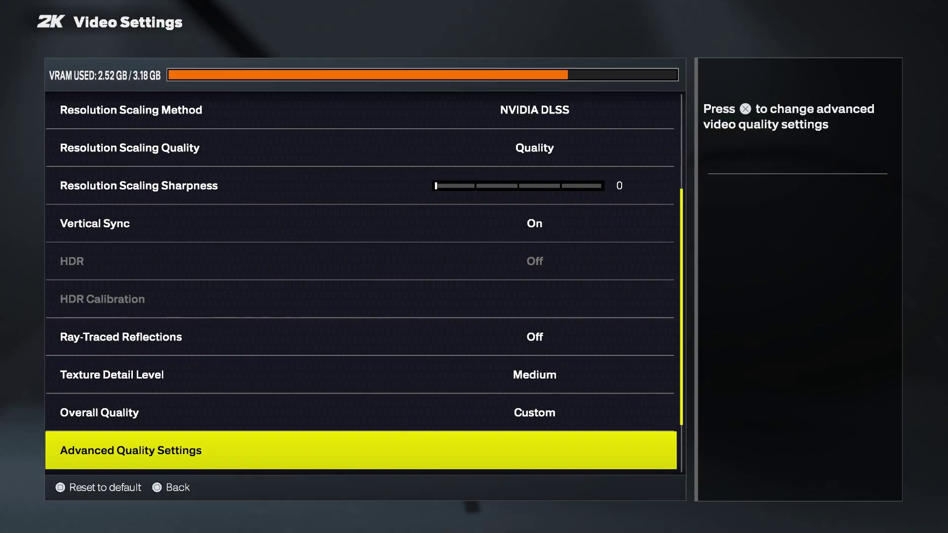
- Reopen Advanced Quality Settings and apply Low: Shader Detail Low, Volumetric Effects and Reflections Off
key(Up)
key(Up)
key(Up)
key(Up)
key(Up)
key(Up)
key(Up)
key(Up)
key(Up)
key(Up)
key(Down)
key(Down)
key(Down)
key(Down)
key(Down)
key(Down)
key(Down)
key(Down)
key(Down)
key(Down)
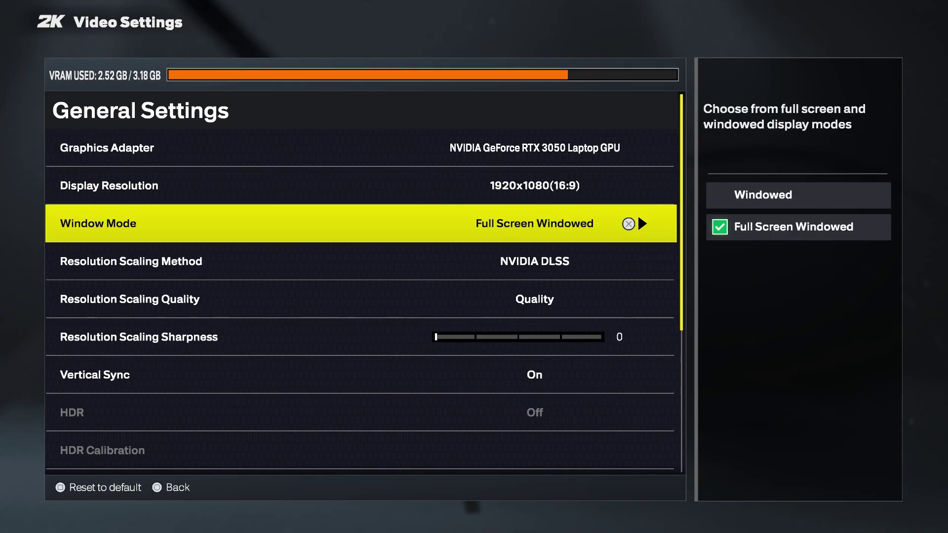
key(Down)
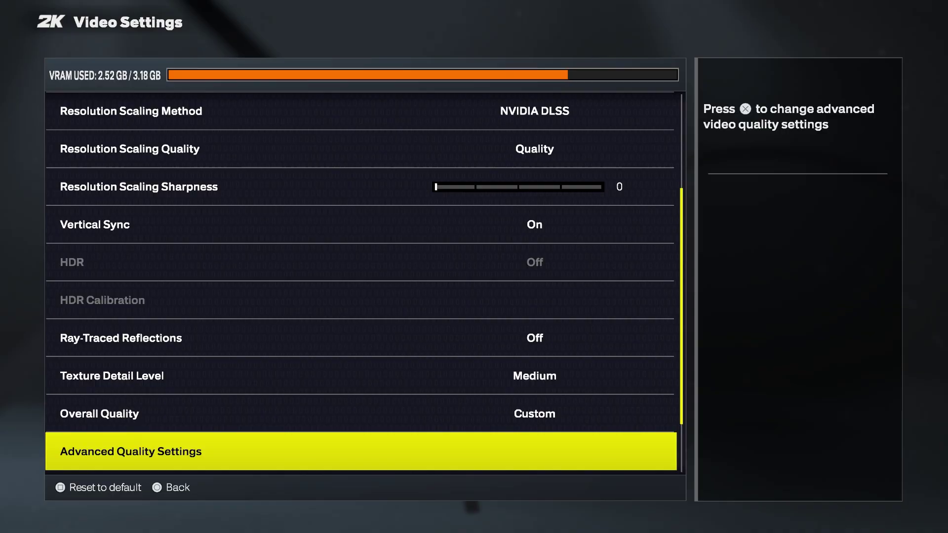
key(Return)
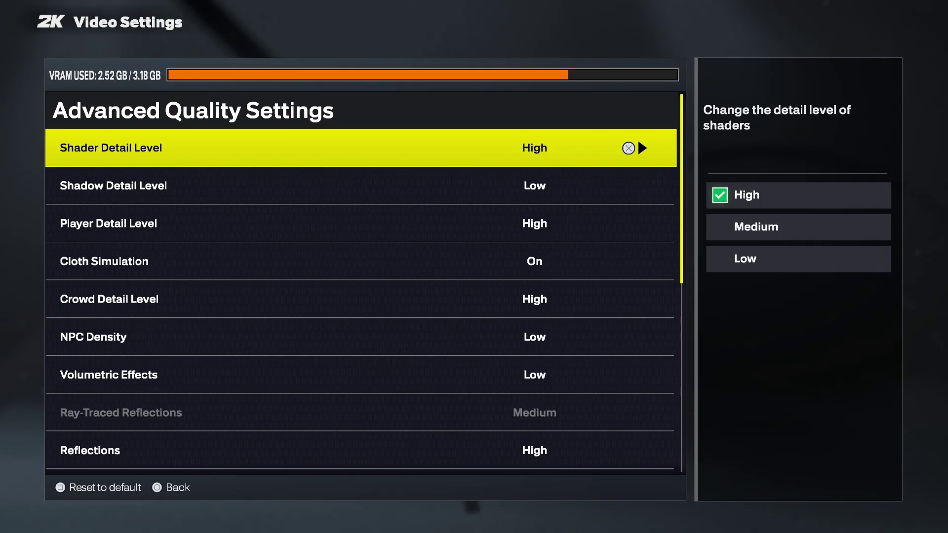
key(Down)
key(Down)
key(Down)
key(Down)
key(Down)
key(Down)
key(Down)
key(Down)
key(Down)
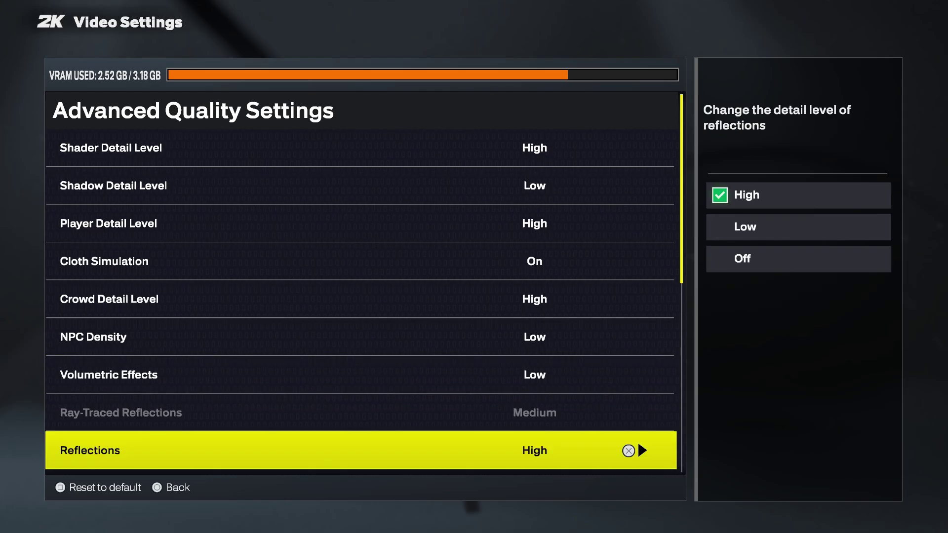
key(Down)
key(Down)
key(Down)
key(Down)
key(Down)
key(Down)
key(Down)
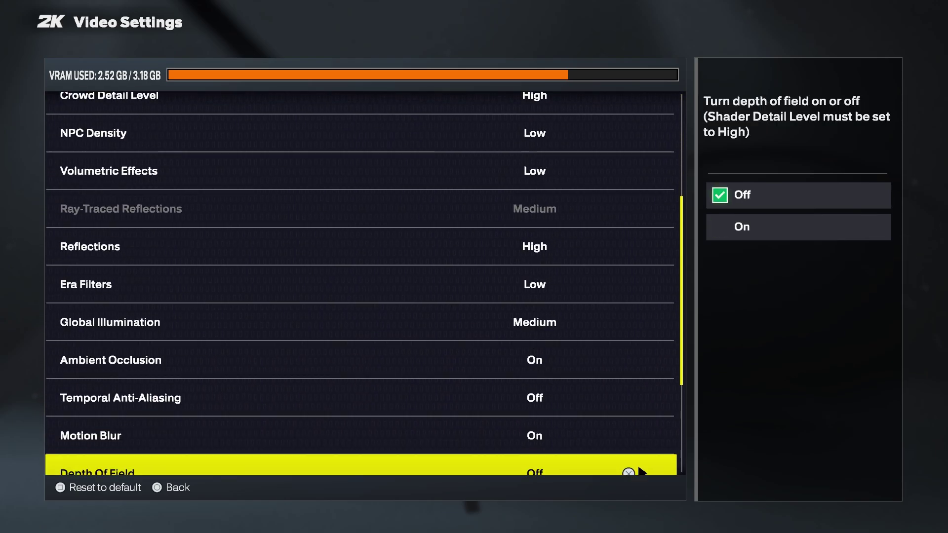
key(Down)
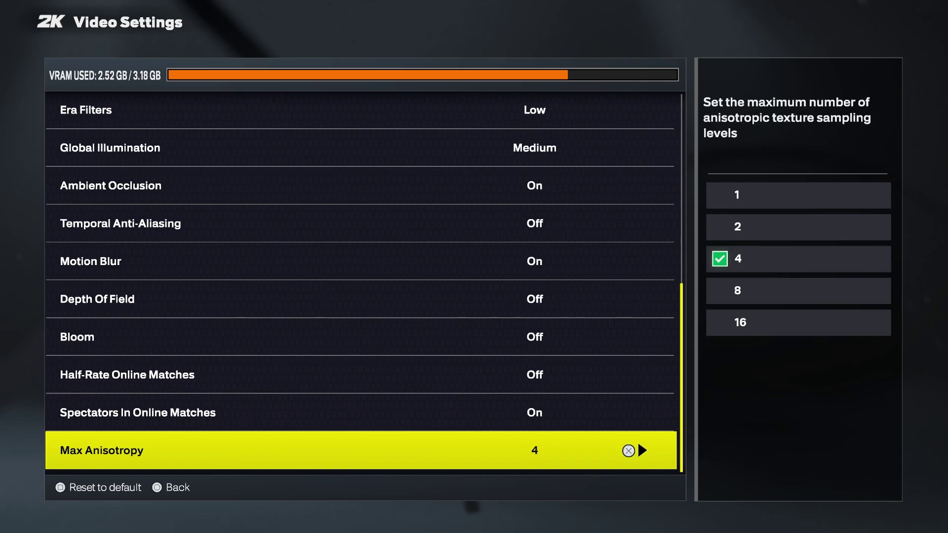
key(Down)
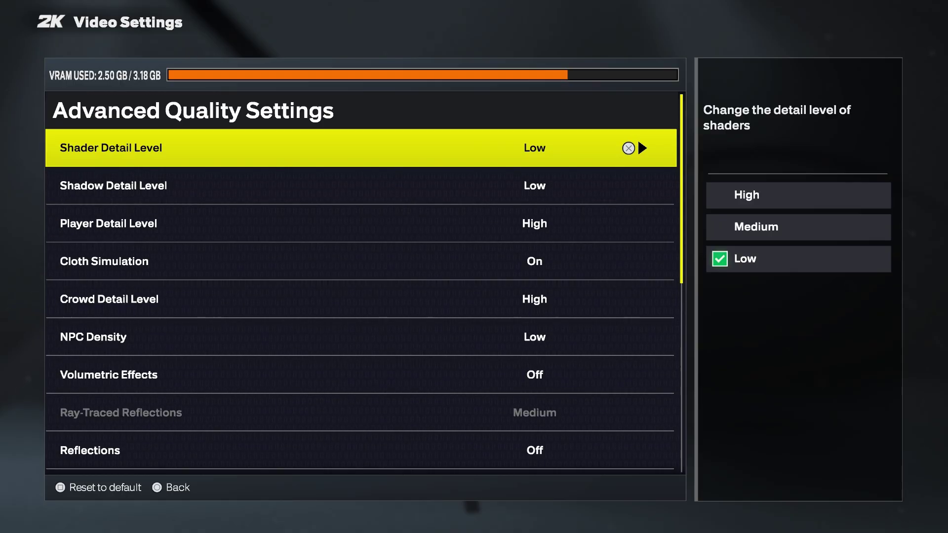
- Review the Low values down to Max Anisotropy, then go back up to Shader Detail Level
key(Down)
key(Down)
key(Down)
key(Down)
key(Down)
key(Down)
key(Down)
key(Down)
key(Down)
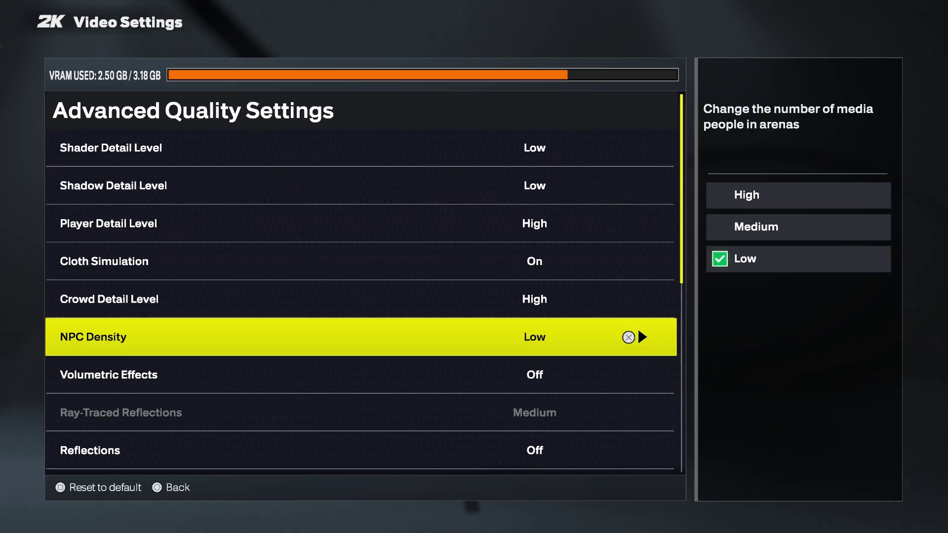
key(Down)
key(Down)
key(Down)
key(Down)
key(Down)
key(Down)
key(Down)
key(Down)
key(Down)
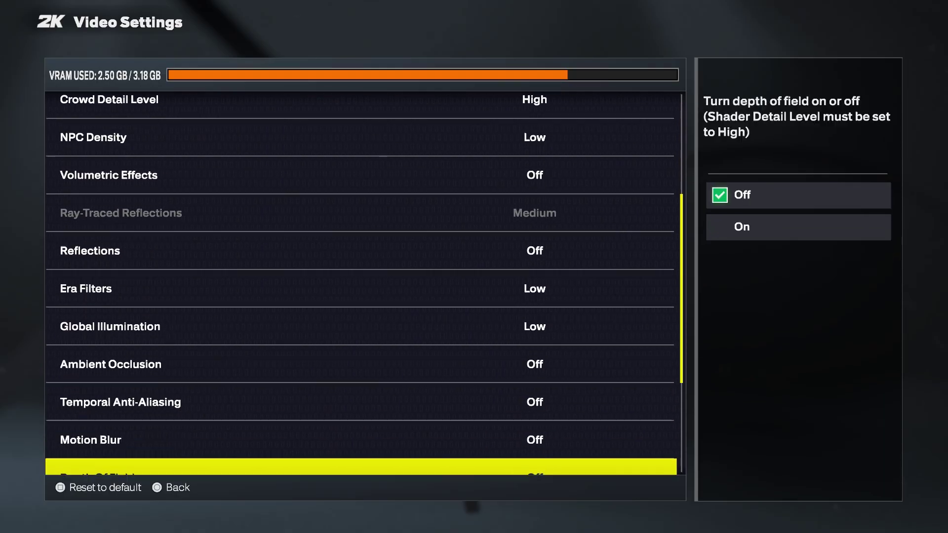
key(Up)
key(Up)
key(Up)
key(Up)
key(Up)
key(Up)
key(Up)
key(Up)
key(Up)
key(Up)
key(Up)
key(Up)
key(Up)
key(Up)
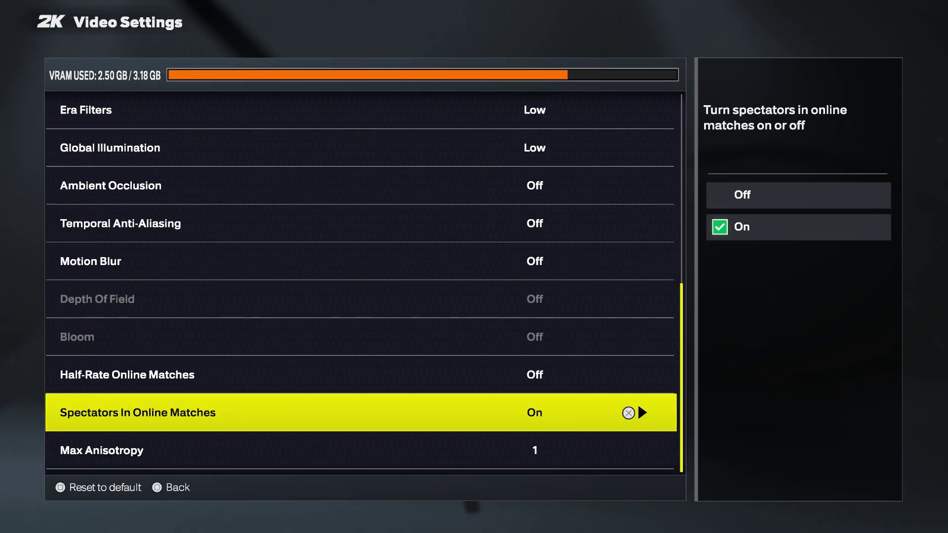
key(Up)
key(Up)
key(Up)
key(Up)
- Set Shader and Shadow Detail to High, leaving NPC Density at Low
key(Down)
key(Down)
key(Down)
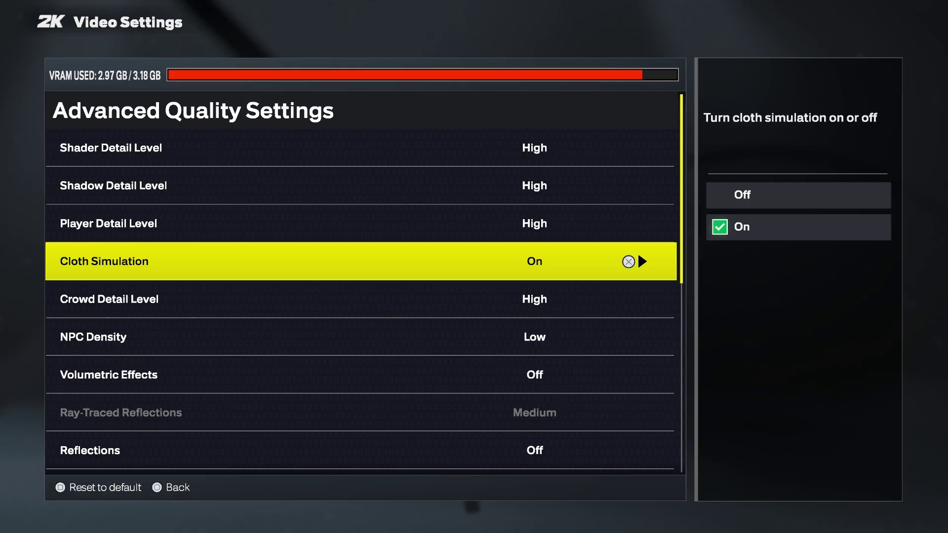
key(Down)
key(Down)
key(Right)
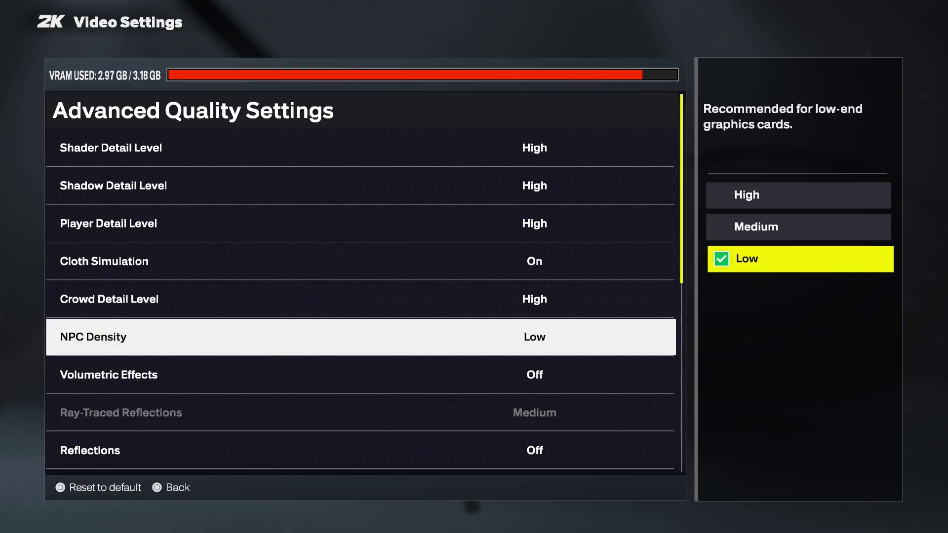
key(Left)
- Set Volumetric Effects and Reflections to High
key(Down)
key(Right)
key(Up)
key(Up)
key(Return)
key(Down)
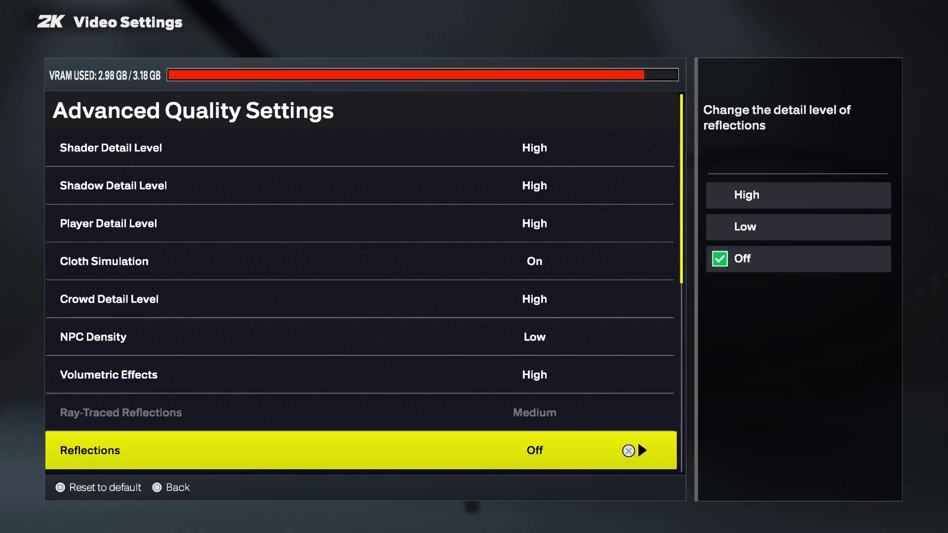
key(Right)
key(Up)
key(Up)
key(Return)
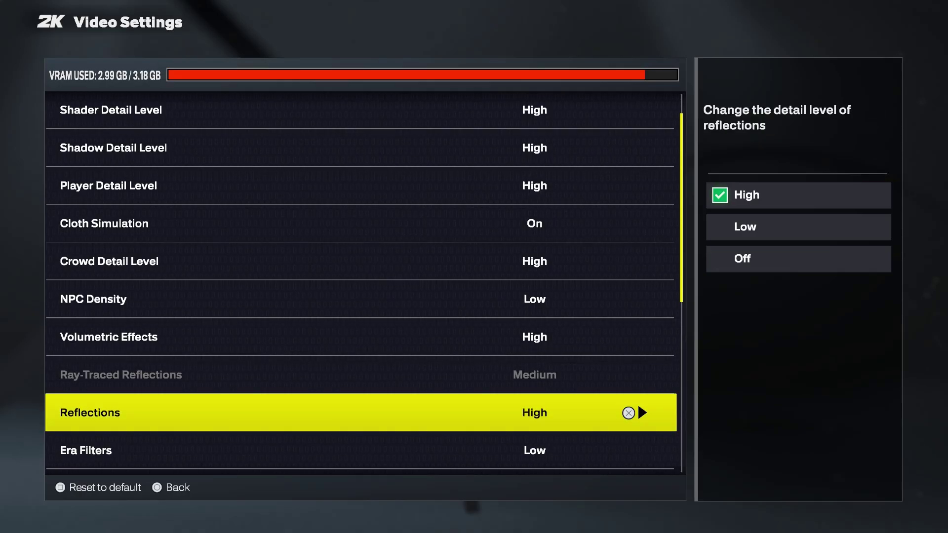
- Set Global Illumination to High
key(Down)
key(Down)
key(Down)
key(Up)
key(Right)
key(Up)
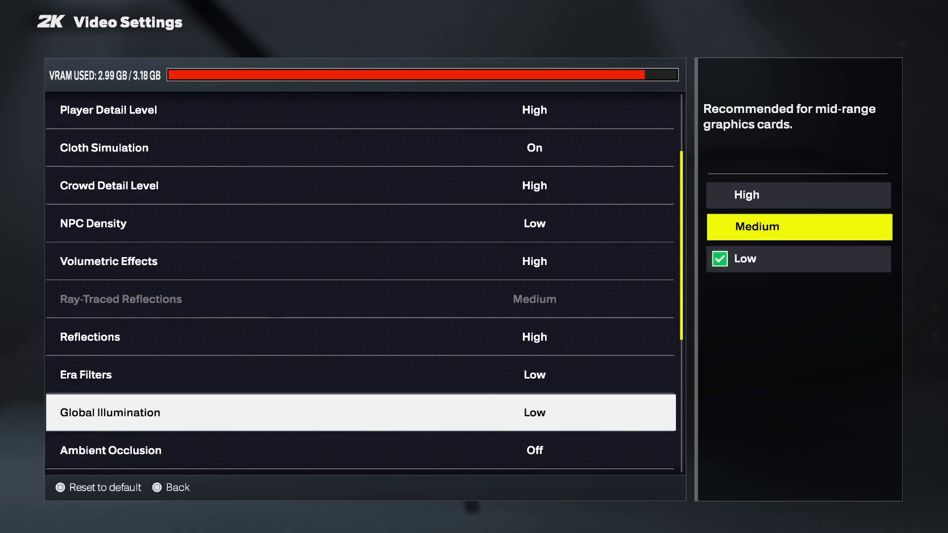
key(Up)
key(Return)
key(Down)
- Keep Temporal Anti-Aliasing Off and turn Motion Blur and Ambient Occlusion On
key(Down)
key(Down)
key(Up)
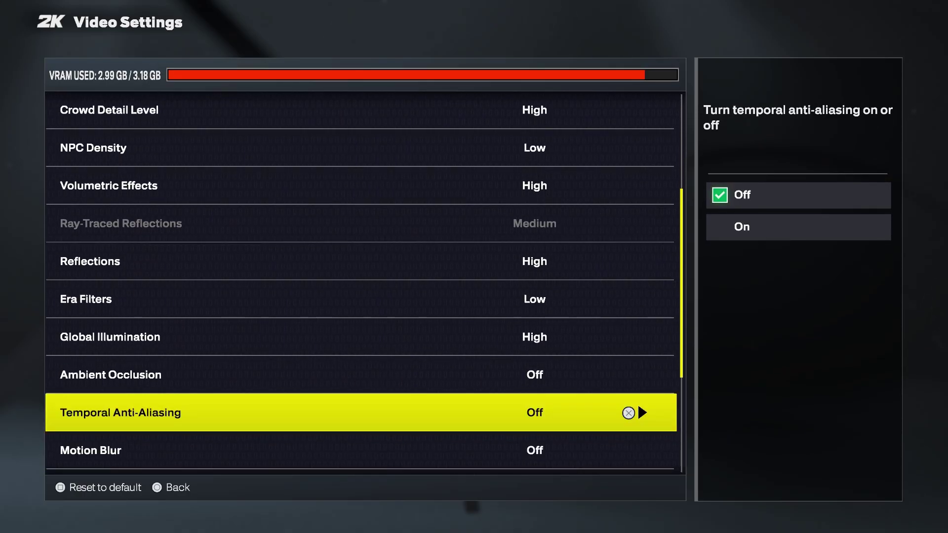
key(Right)
key(Return)
key(Down)
key(Right)
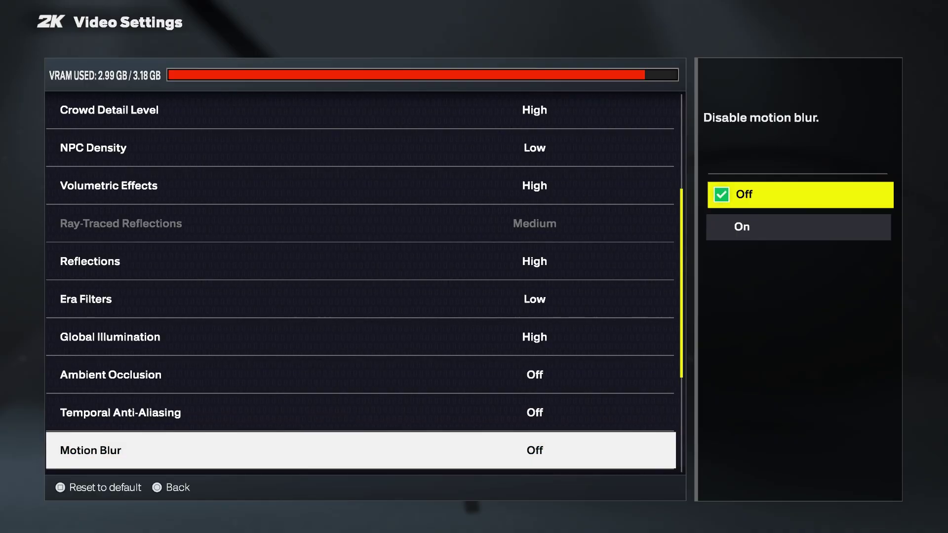
key(Down)
key(Return)
key(Up)
key(Up)
key(Right)
key(Down)
key(Return)
key(Down)
key(Down)
key(Down)
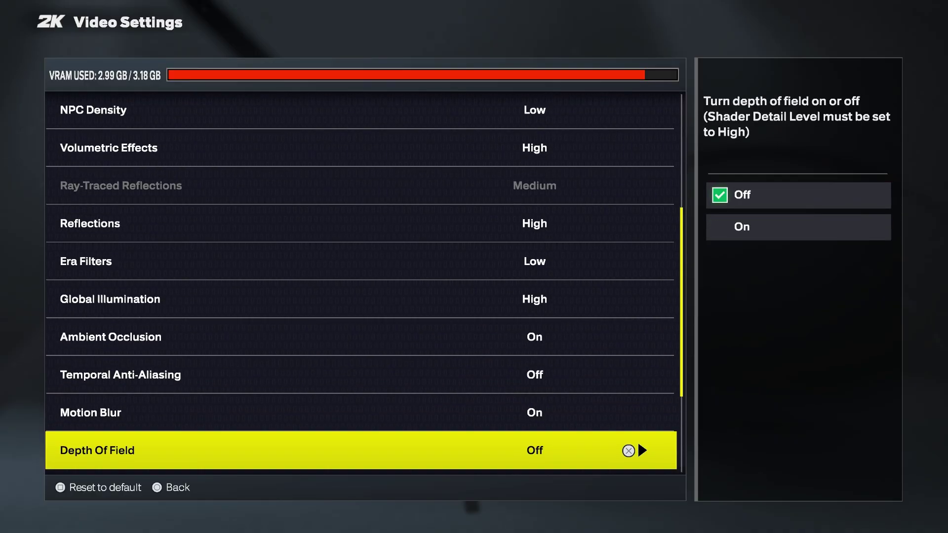
key(Down)
key(Down)
key(Down)
key(Down)
- Raise Max Anisotropy to 16 and turn Bloom On
key(Up)
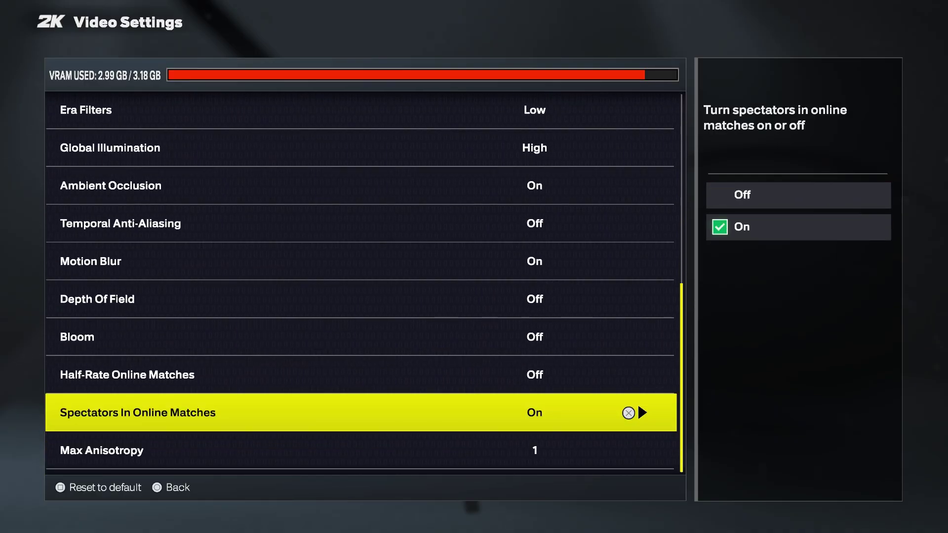
key(Down)
key(Right)
key(Down)
key(Down)
key(Down)
key(Down)
key(Return)
key(Up)
key(Up)
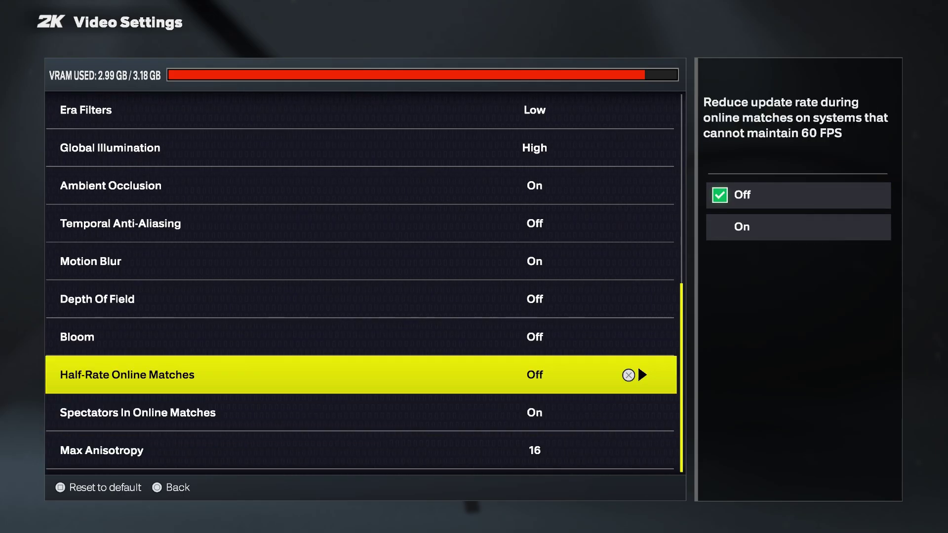
key(Up)
key(Right)
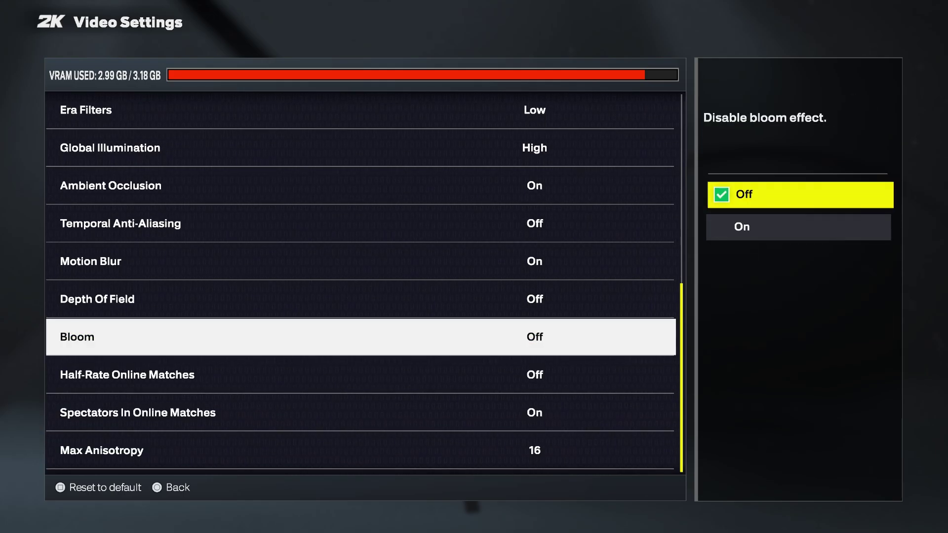
key(Down)
key(Return)
- Review the full settings list, now at 2.99 GB VRAM, and return to Shader Detail Level
key(Up)
key(Up)
key(Up)
key(Up)
key(Up)
key(Up)
key(Up)
key(Up)
key(Up)
key(Up)
key(Up)
key(Up)
key(Up)
key(Up)
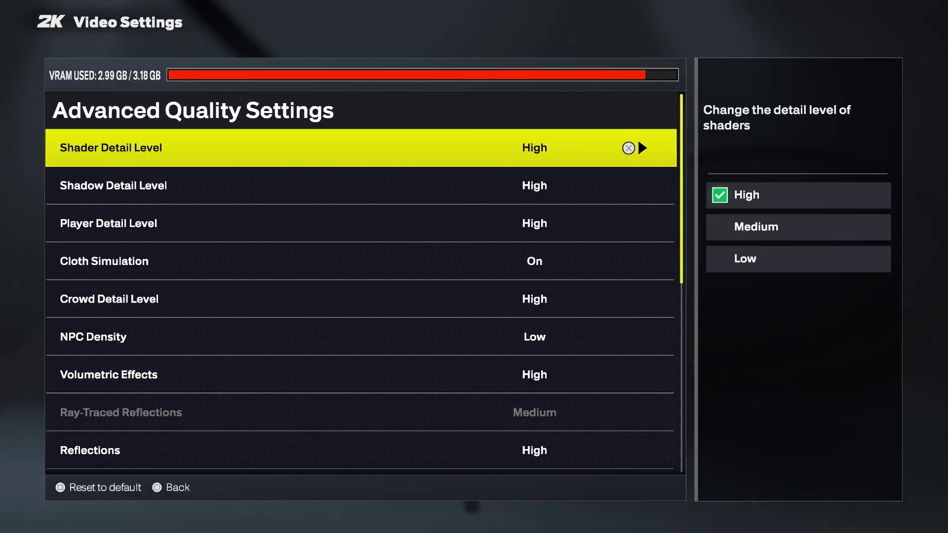
key(Down)
key(Down)
key(Down)
key(Down)
key(Down)
key(Down)
key(Down)
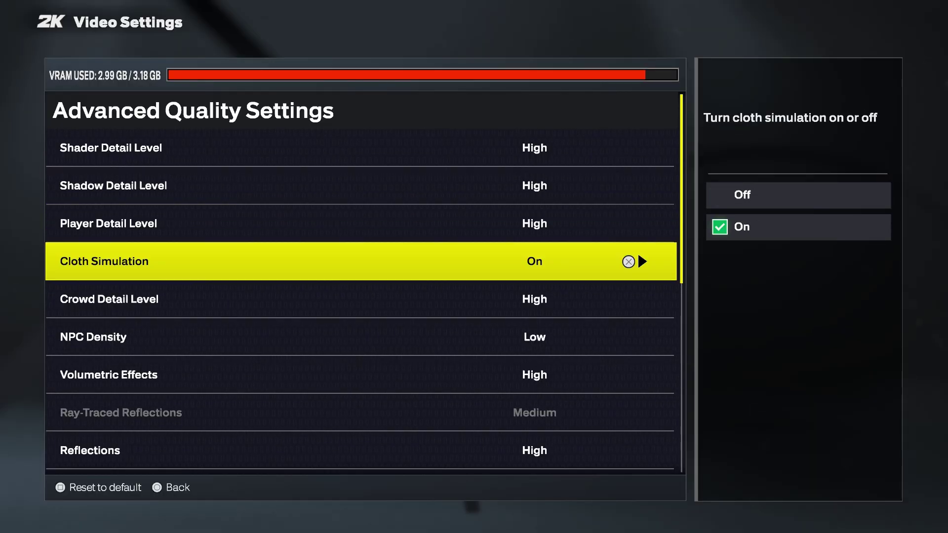
key(Down)
key(Down)
key(Down)
key(Down)
key(Down)
key(Down)
key(Down)
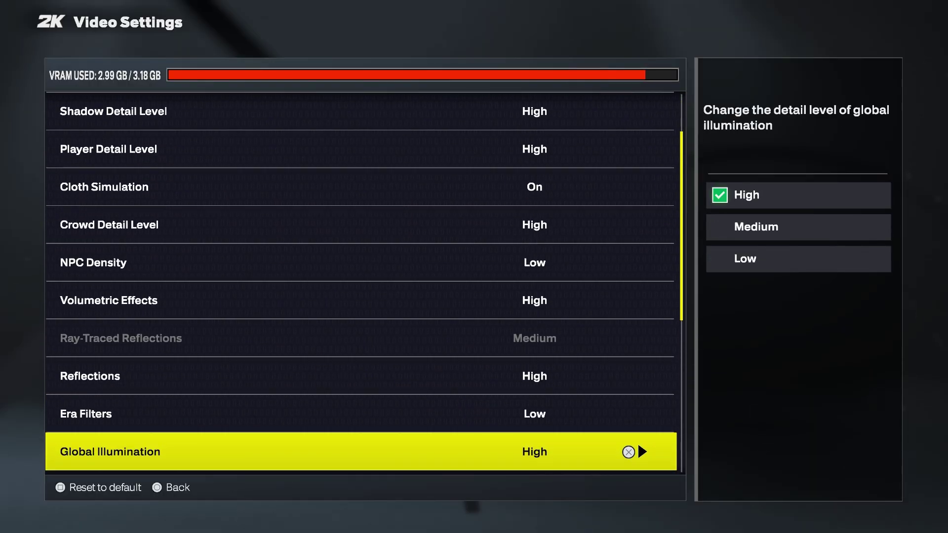
key(Down)
key(Down)
key(Down)
key(Down)
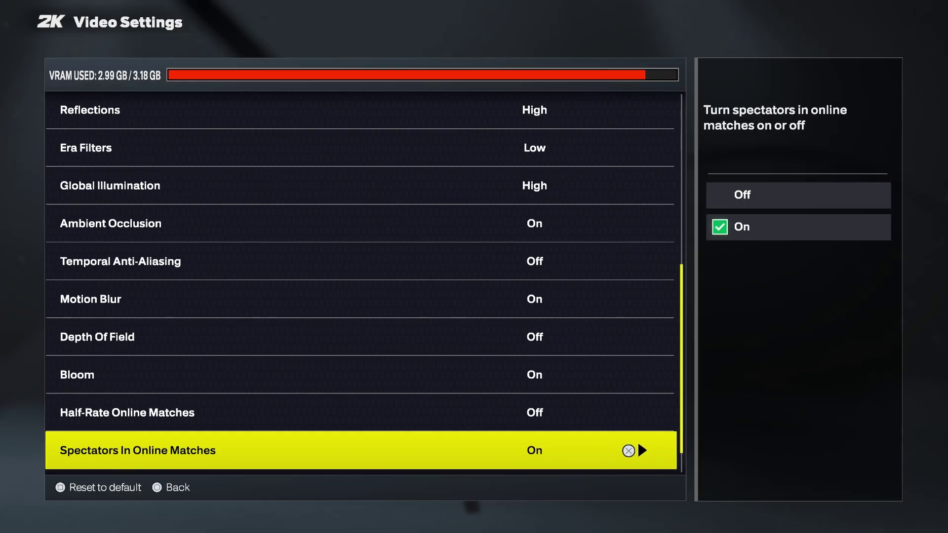
key(Up)
key(Up)
key(Up)
key(Up)
key(Up)
key(Up)
key(Up)
key(Up)
key(Up)
key(Up)
key(Up)
key(Up)
key(Up)
key(Up)
key(Up)
key(Up)
key(Up)
key(Up)
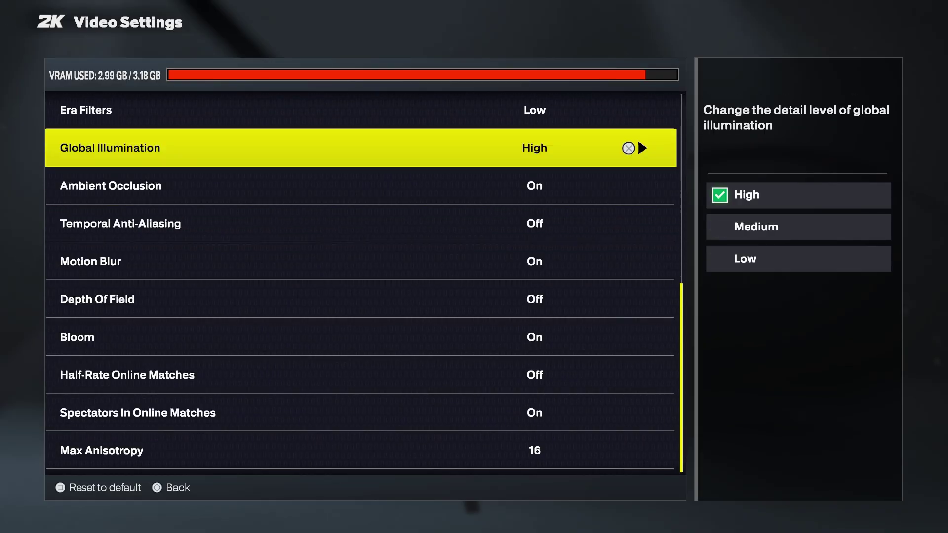